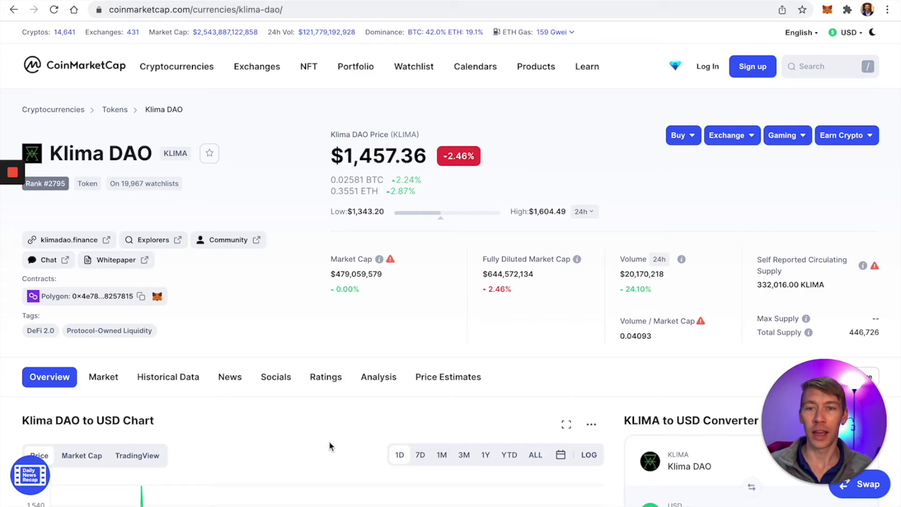
Step: Set the Klima DAO price chart on CoinMarketCap to the 7D range
{"action": "scroll", "coordinate": [280, 325], "scroll_direction": "down", "scroll_amount": 5}
{"action": "left_click", "coordinate": [420, 221]}
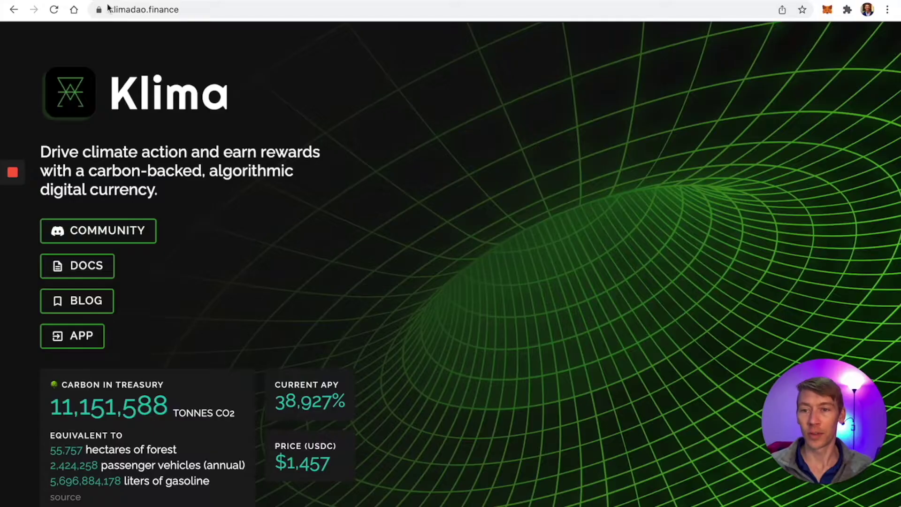
Step: Scroll through the klimadao.finance homepage, check portfolio balances, and return to Coinbase Pro's BTC-USD view
{"action": "scroll", "coordinate": [225, 271], "scroll_direction": "down", "scroll_amount": 5}
{"action": "scroll", "coordinate": [217, 266], "scroll_direction": "up", "scroll_amount": 5}
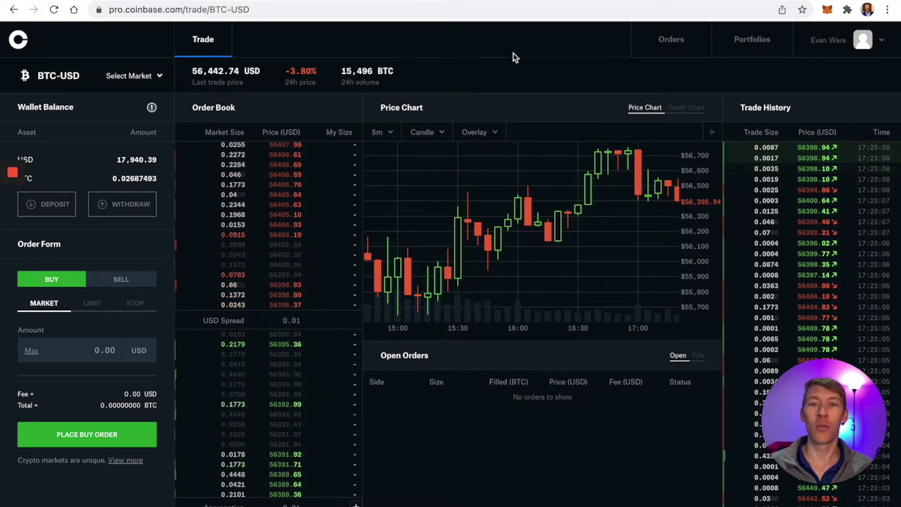
{"action": "left_click", "coordinate": [752, 42]}
{"action": "left_click", "coordinate": [215, 46]}
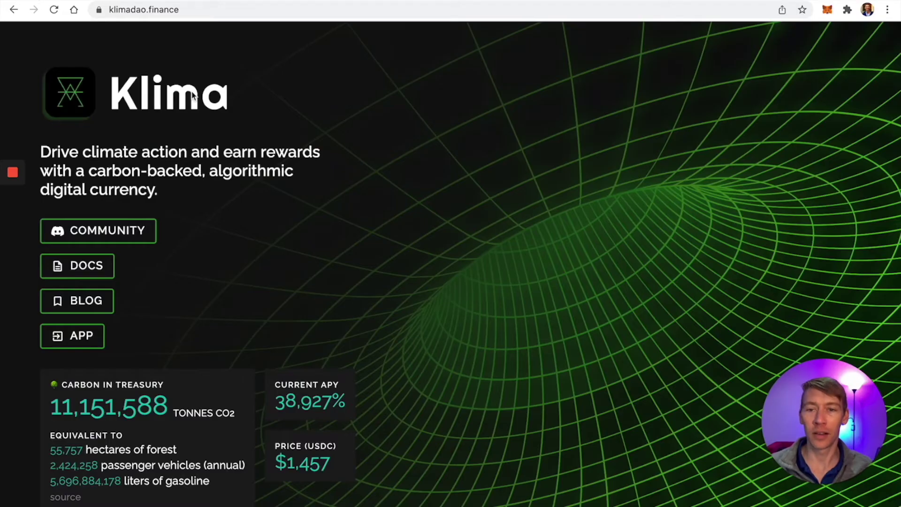
{"action": "scroll", "coordinate": [215, 164], "scroll_direction": "down", "scroll_amount": 5}
{"action": "scroll", "coordinate": [214, 164], "scroll_direction": "up", "scroll_amount": 5}
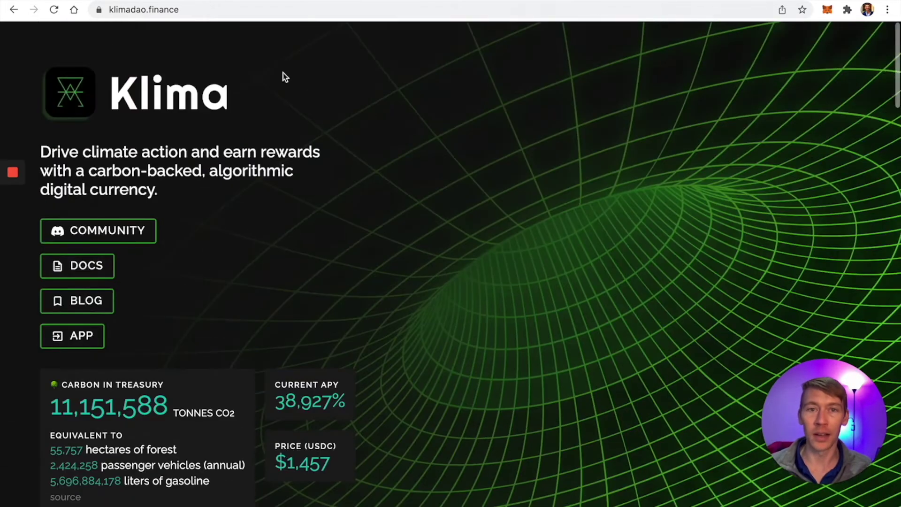
{"action": "left_click", "coordinate": [459, 2]}
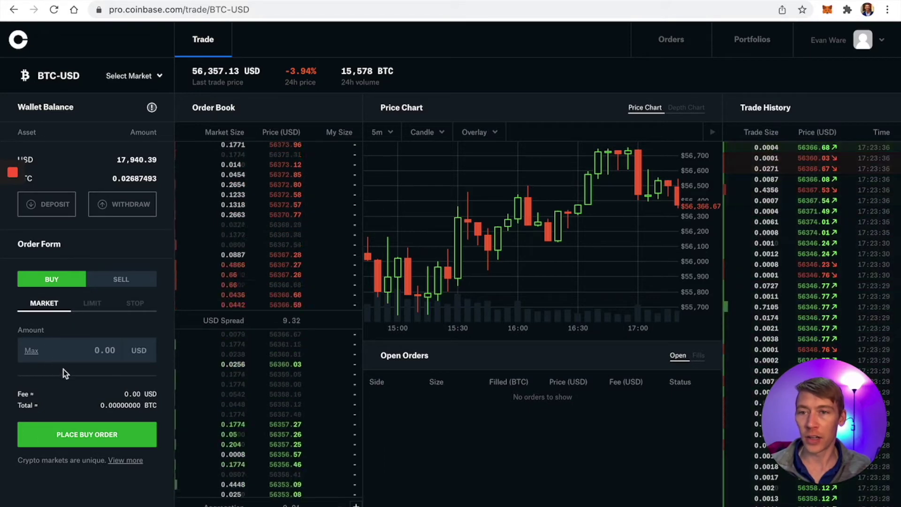
Step: Switch to the AVAX-USD market and place a $20 market buy order
{"action": "left_click", "coordinate": [67, 87]}
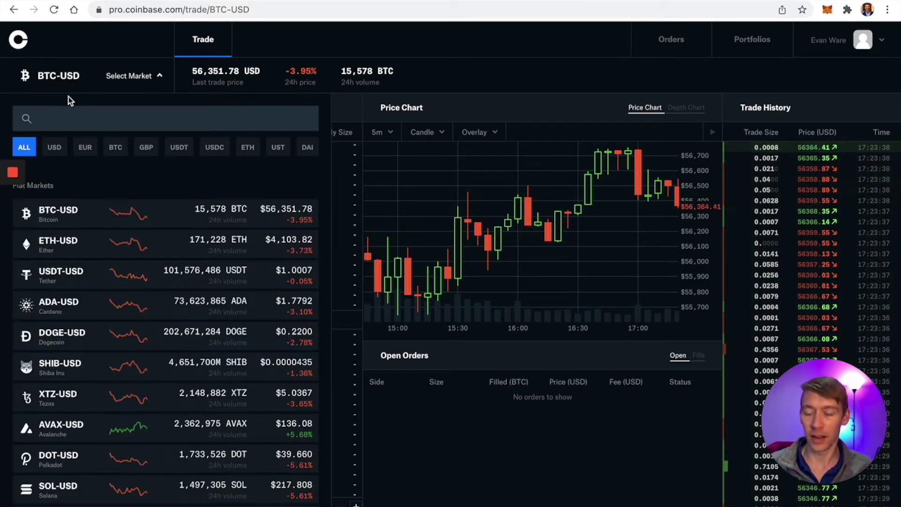
{"action": "type", "text": "avax"}
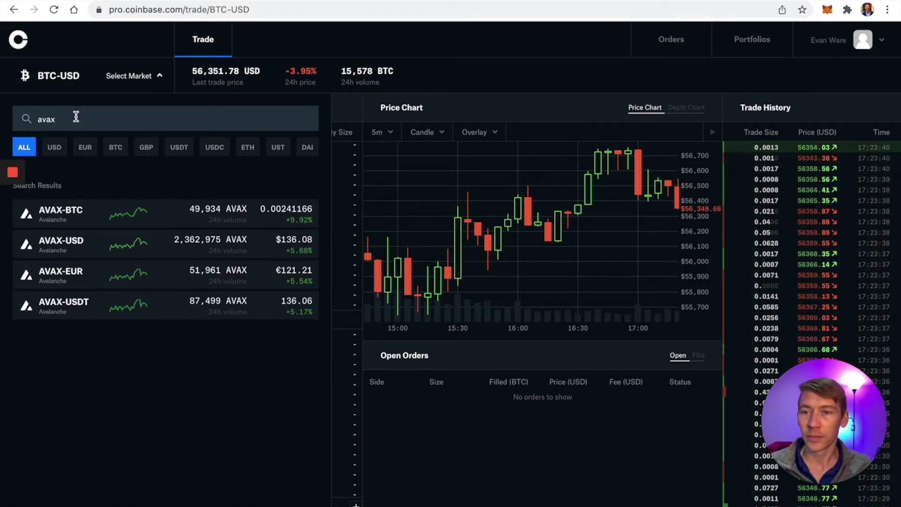
{"action": "left_click", "coordinate": [92, 240]}
{"action": "left_click", "coordinate": [80, 356]}
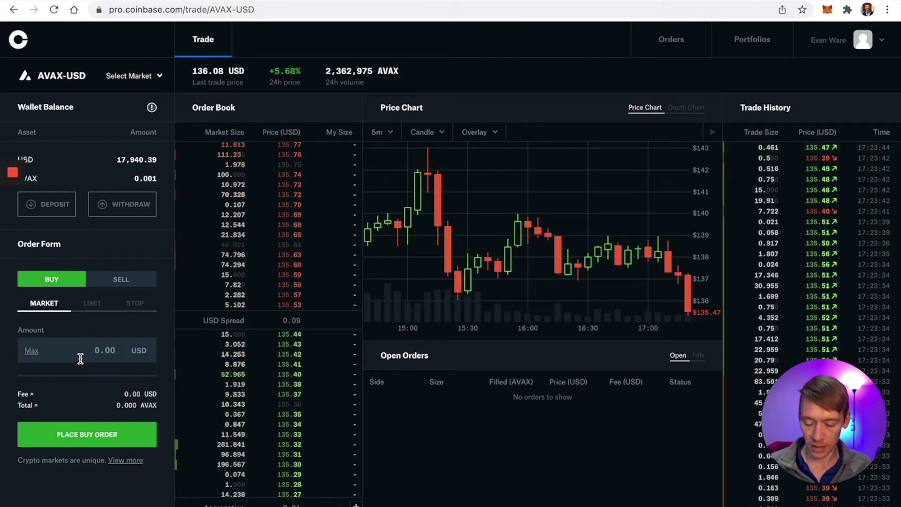
{"action": "type", "text": "20"}
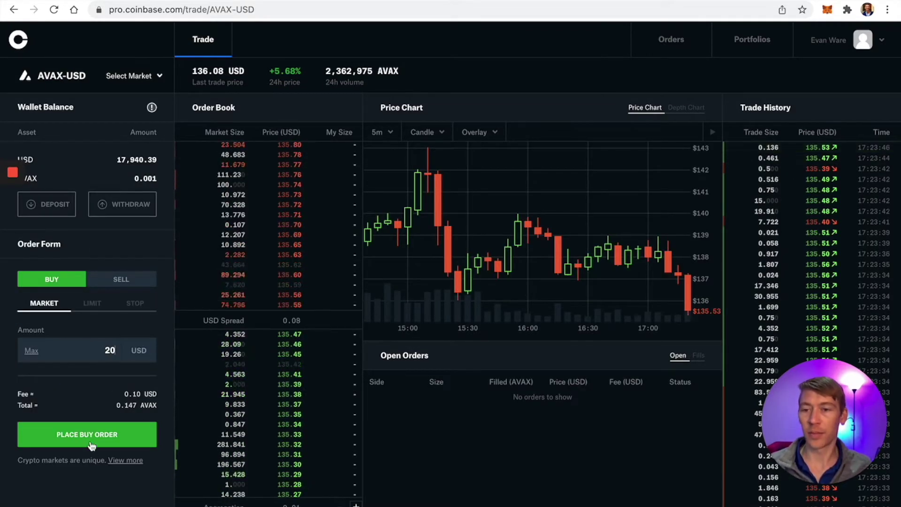
{"action": "left_click", "coordinate": [90, 437]}
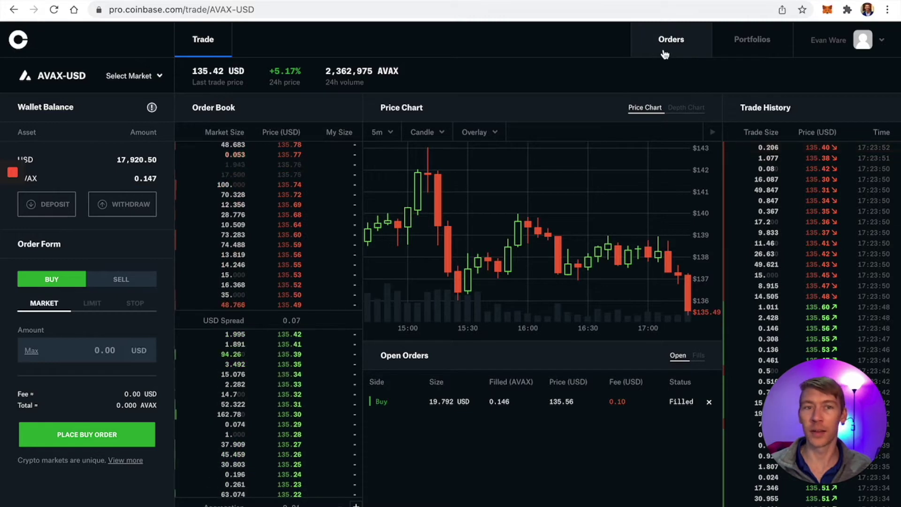
Step: From the Avalanche portfolio holding, start a Withdraw AVAX to a crypto address, then check MetaMask
{"action": "left_click", "coordinate": [727, 47]}
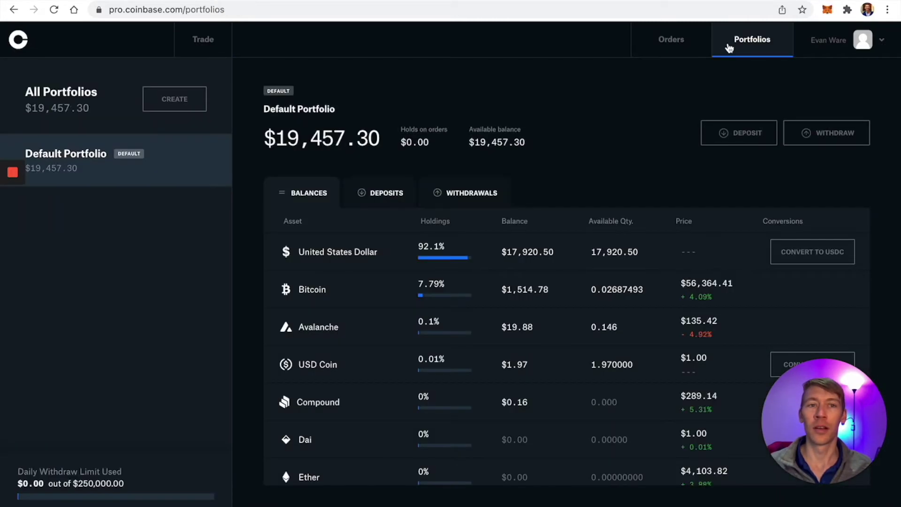
{"action": "left_click", "coordinate": [399, 324]}
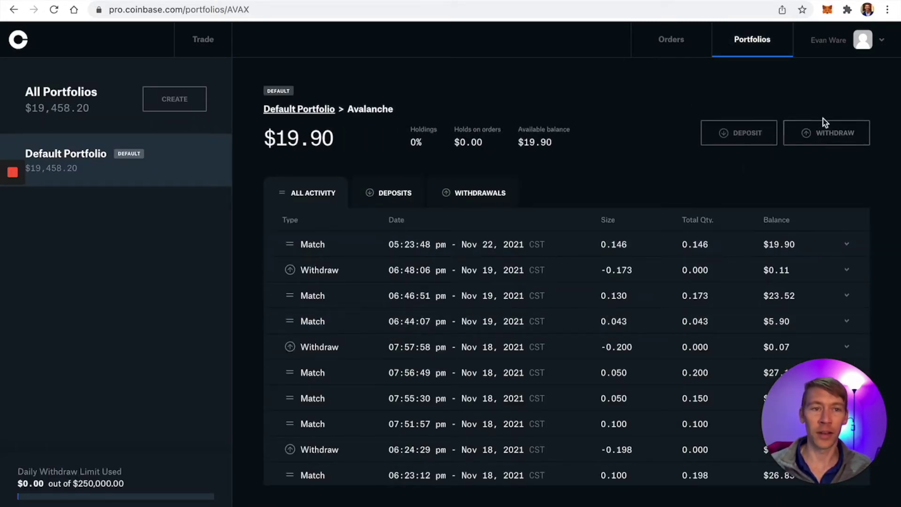
{"action": "left_click", "coordinate": [824, 134]}
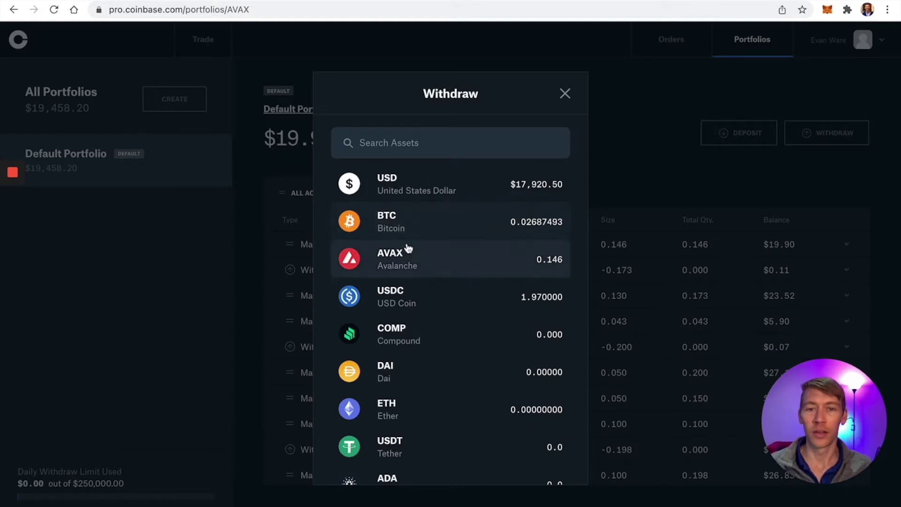
{"action": "left_click", "coordinate": [417, 258]}
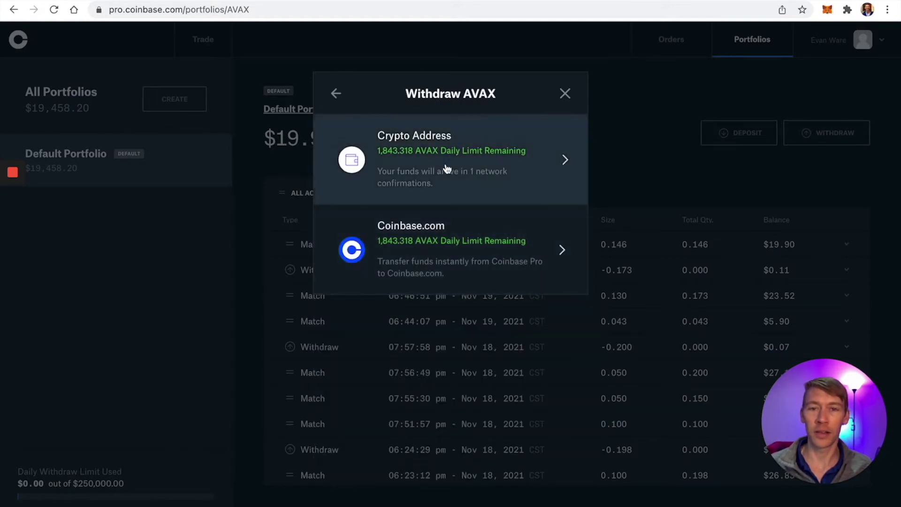
{"action": "left_click", "coordinate": [446, 169]}
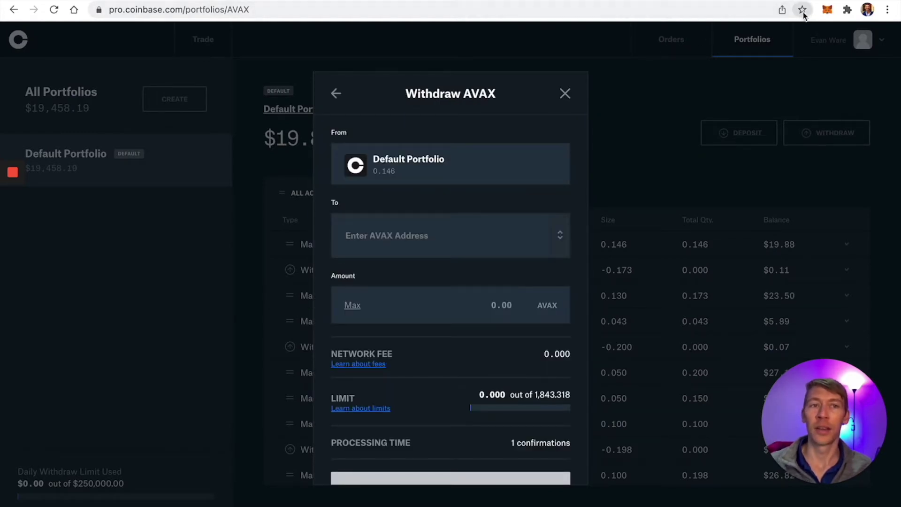
{"action": "left_click", "coordinate": [827, 10]}
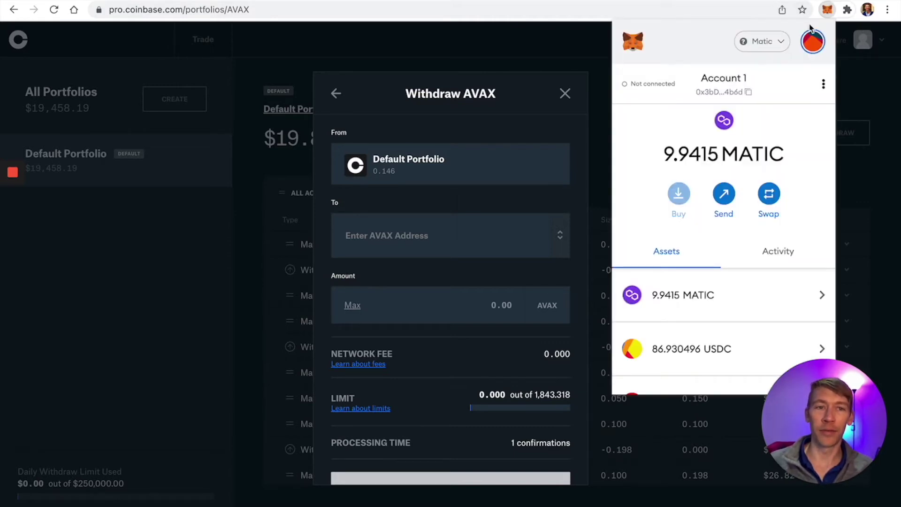
{"action": "key", "text": "ctrl+t"}
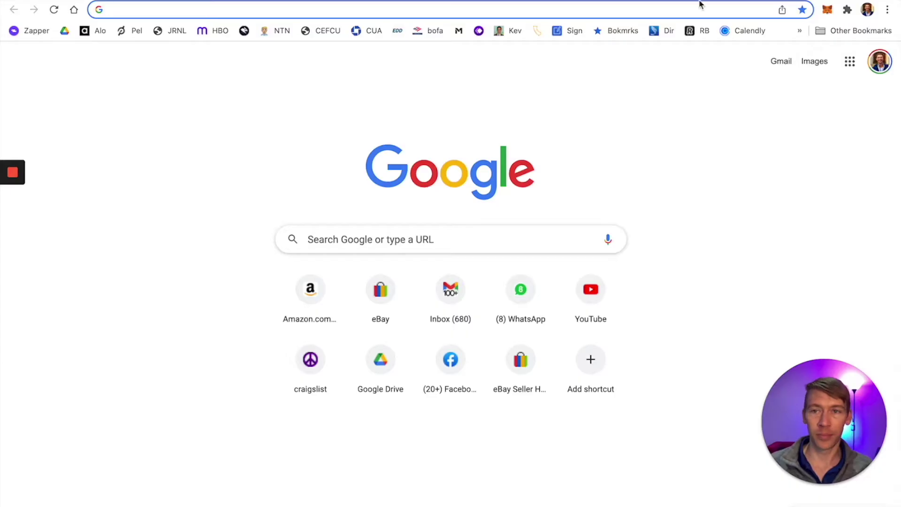
Step: Go to the metamask.io website in the new tab
{"action": "type", "text": "metamask.io"}
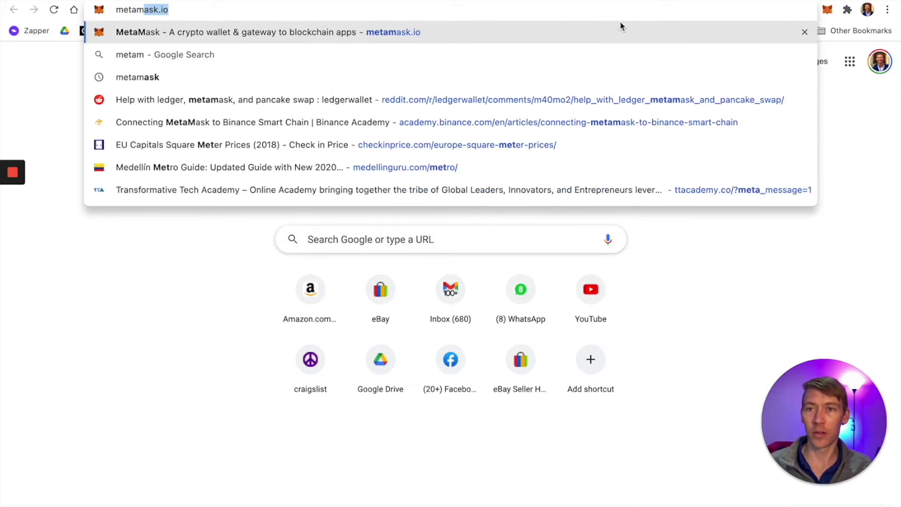
{"action": "key", "text": "Return"}
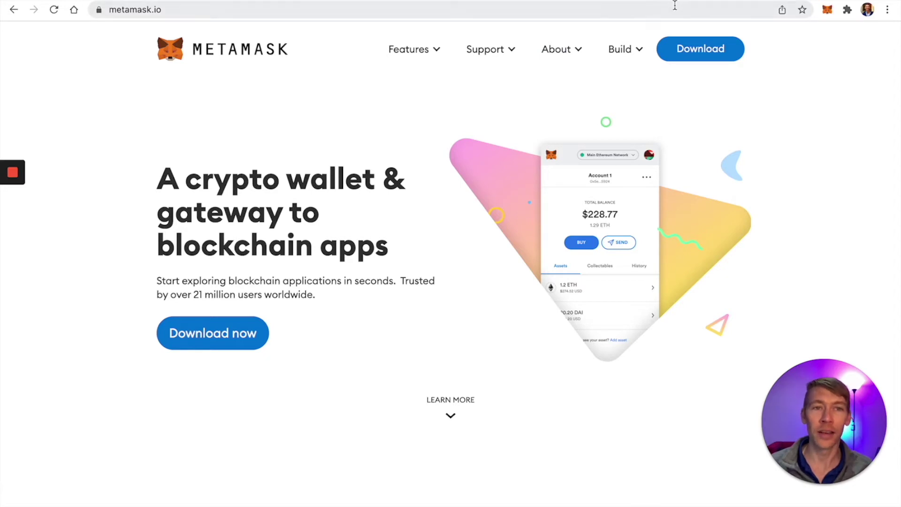
{"action": "left_click", "coordinate": [651, 12]}
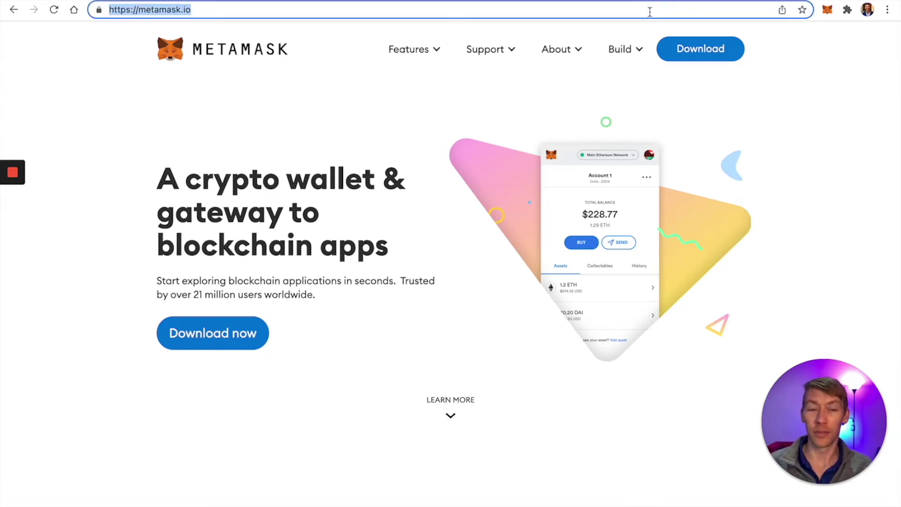
Step: Switch MetaMask to the AVAX C-chain network, then start a search for 'adding avax to'
{"action": "left_click", "coordinate": [827, 10]}
{"action": "left_click", "coordinate": [778, 47]}
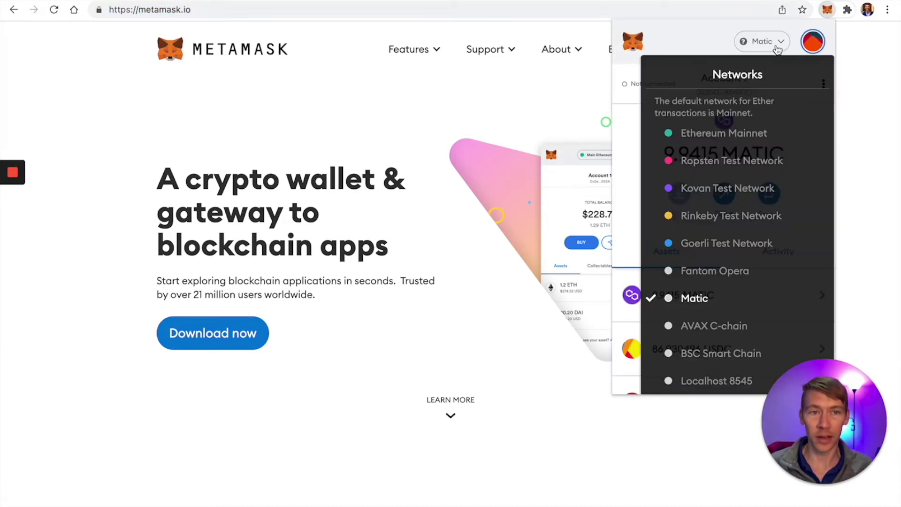
{"action": "left_click", "coordinate": [702, 329]}
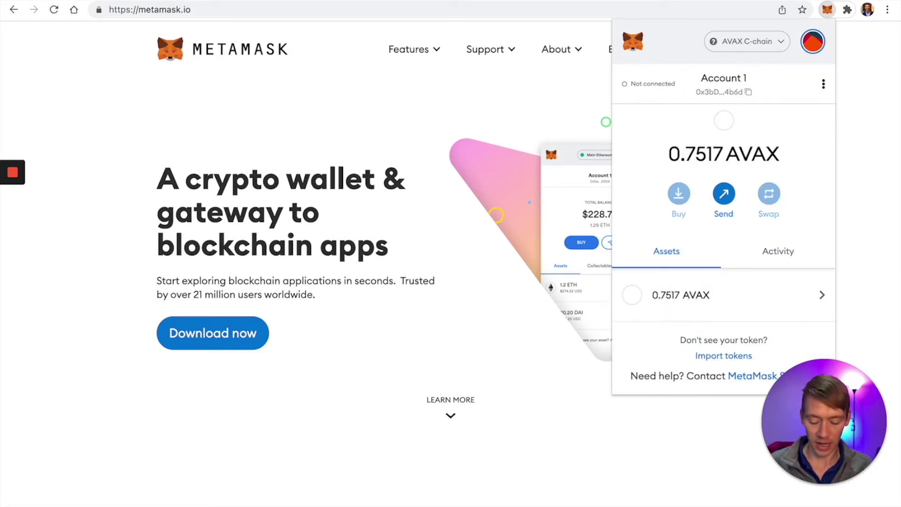
{"action": "key", "text": "ctrl+t"}
{"action": "type", "text": "adding a"}
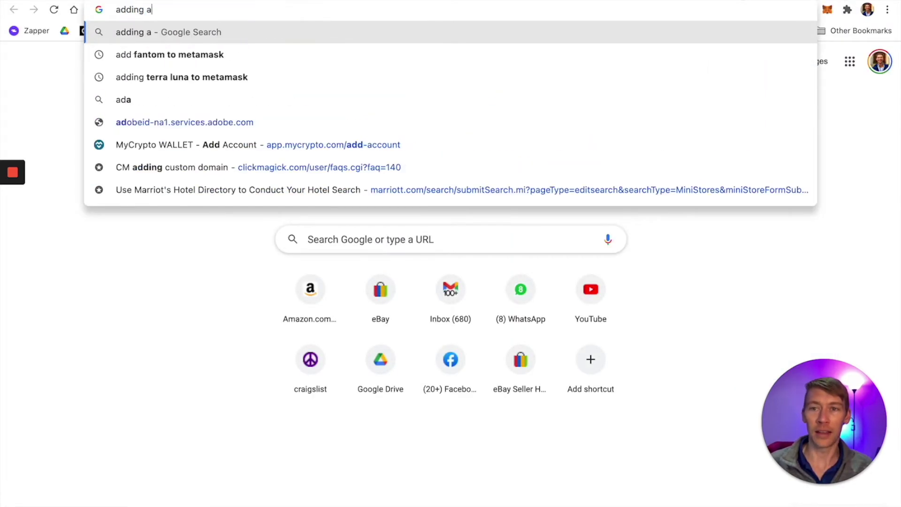
{"action": "type", "text": "vax to"}
Step: Search how to add AVAX to MetaMask and select the Avalanche RPC URL in the support article
{"action": "key", "text": "Return"}
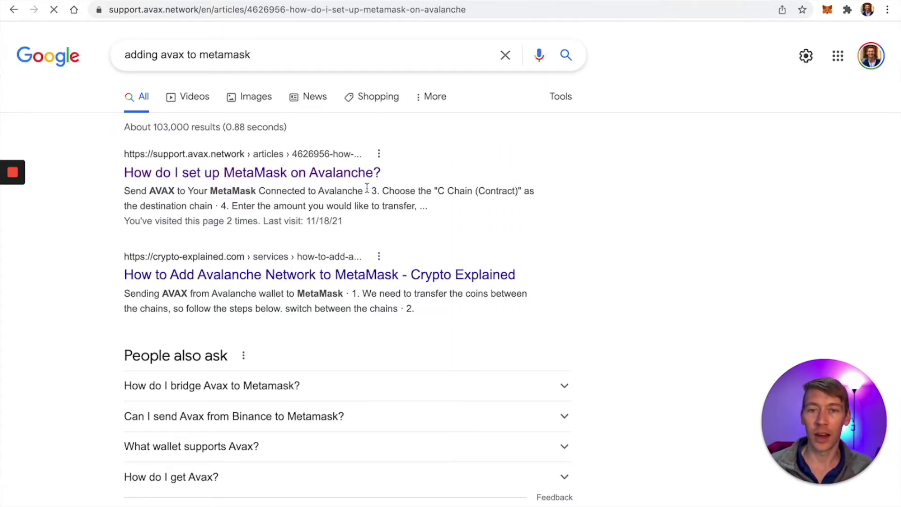
{"action": "scroll", "coordinate": [466, 285], "scroll_direction": "down", "scroll_amount": 15}
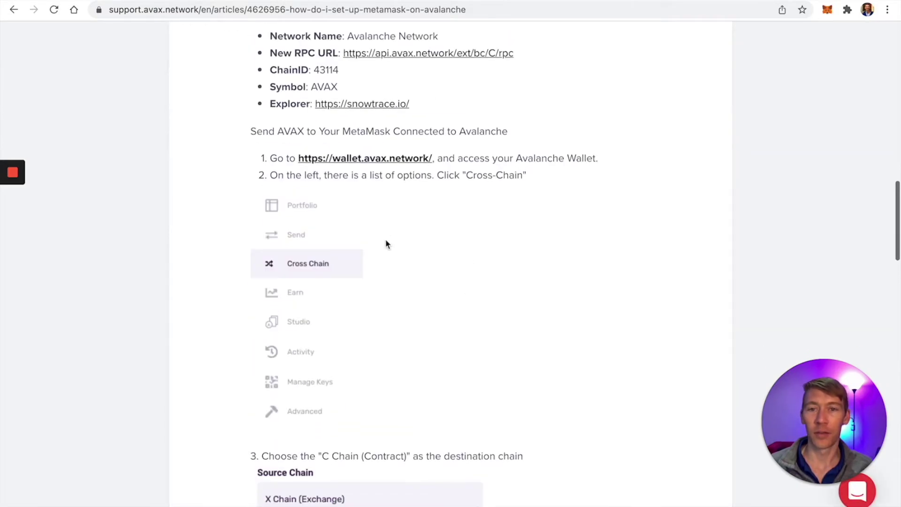
{"action": "scroll", "coordinate": [387, 244], "scroll_direction": "up", "scroll_amount": 3}
{"action": "left_click_drag", "start_coordinate": [514, 157], "coordinate": [344, 163]}
{"action": "key", "text": "super+c"}
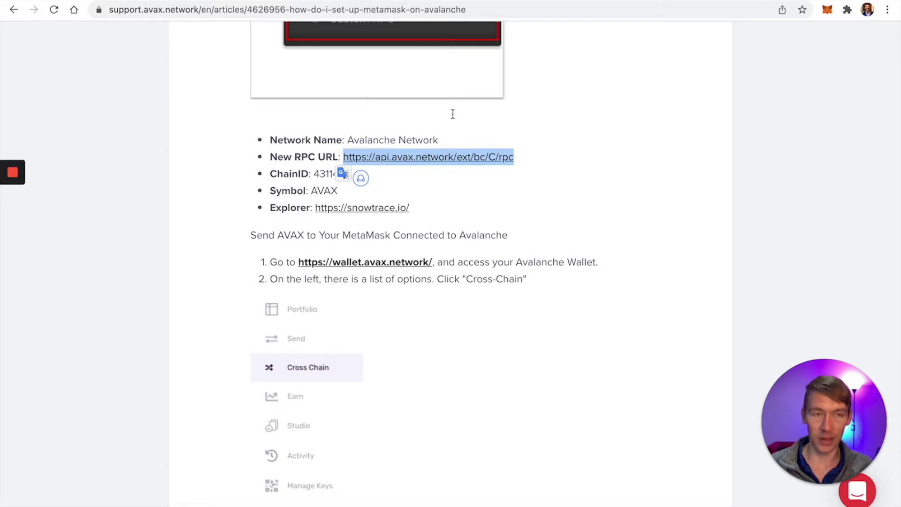
Step: Paste the Avalanche RPC URL into MetaMask's Add Network form, then cancel the duplicate network
{"action": "left_click", "coordinate": [826, 9]}
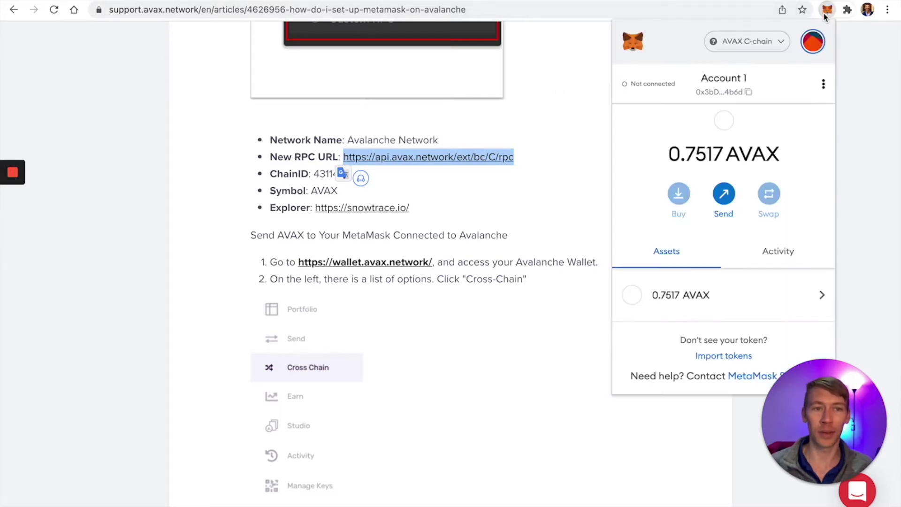
{"action": "left_click", "coordinate": [775, 49]}
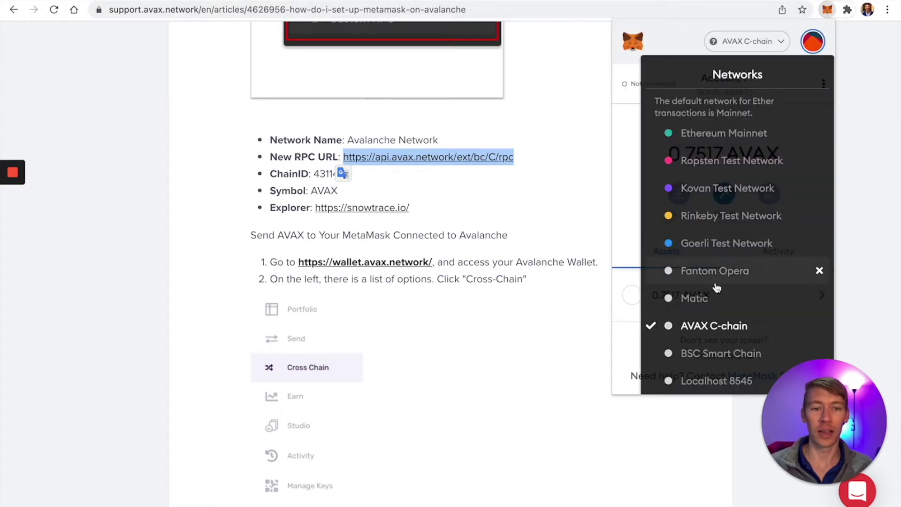
{"action": "scroll", "coordinate": [751, 324], "scroll_direction": "down", "scroll_amount": 2}
{"action": "left_click", "coordinate": [708, 370]}
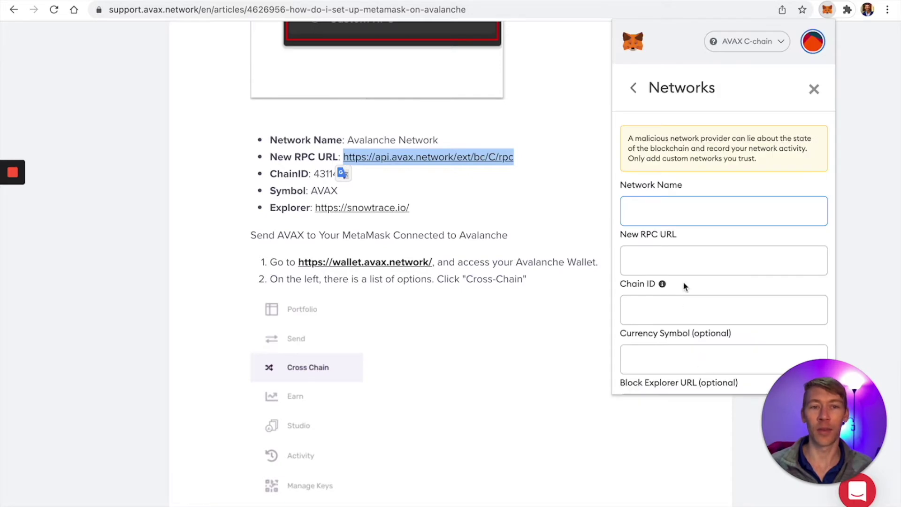
{"action": "left_click", "coordinate": [679, 261]}
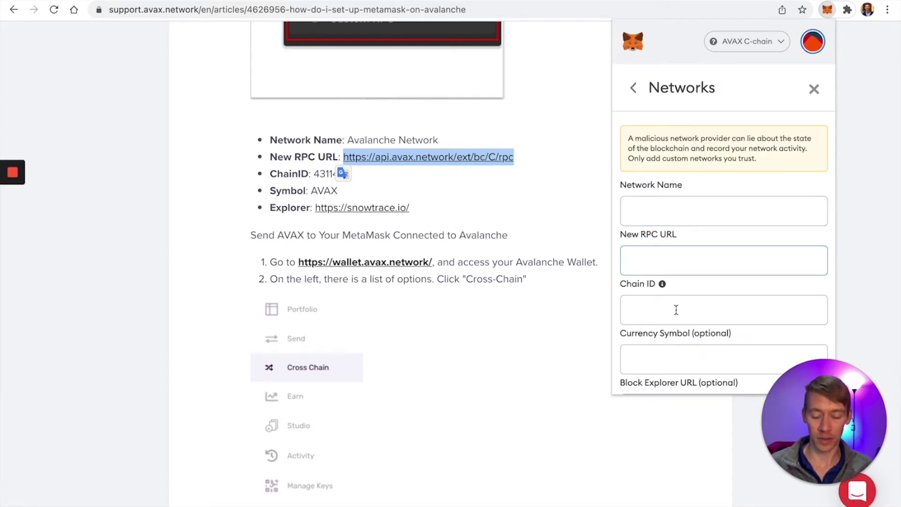
{"action": "key", "text": "super+v"}
{"action": "left_click", "coordinate": [674, 219]}
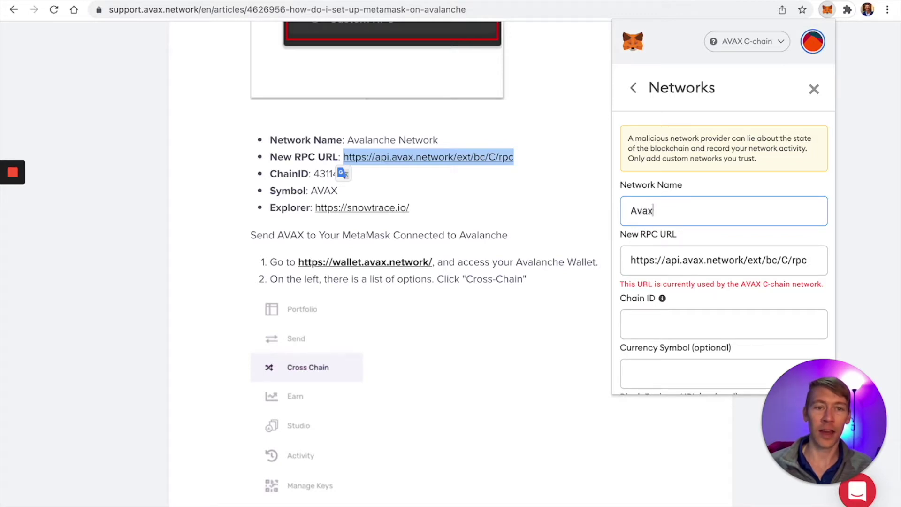
{"action": "scroll", "coordinate": [677, 237], "scroll_direction": "down", "scroll_amount": 3}
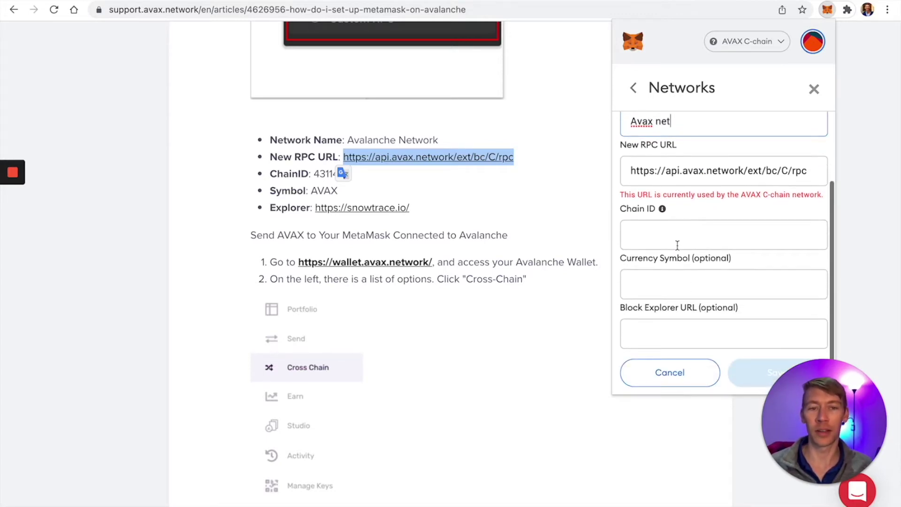
{"action": "left_click", "coordinate": [675, 379]}
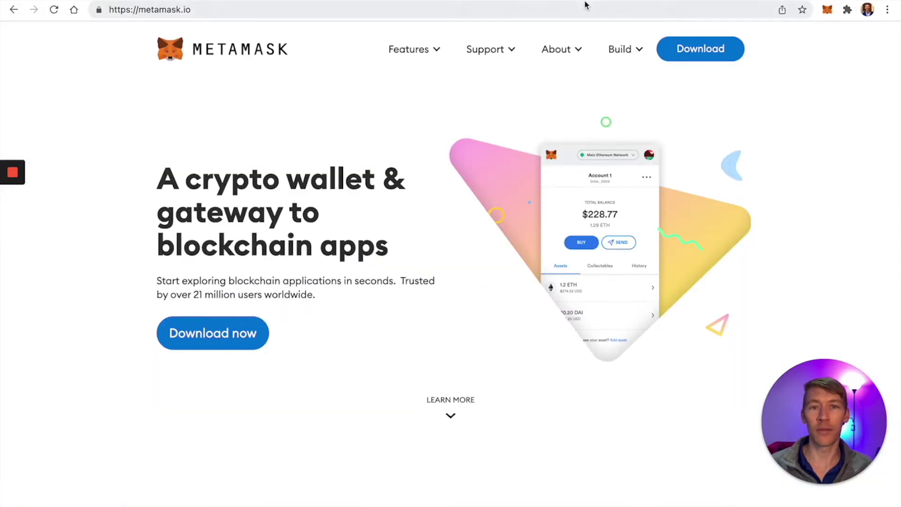
{"action": "left_click", "coordinate": [583, 6]}
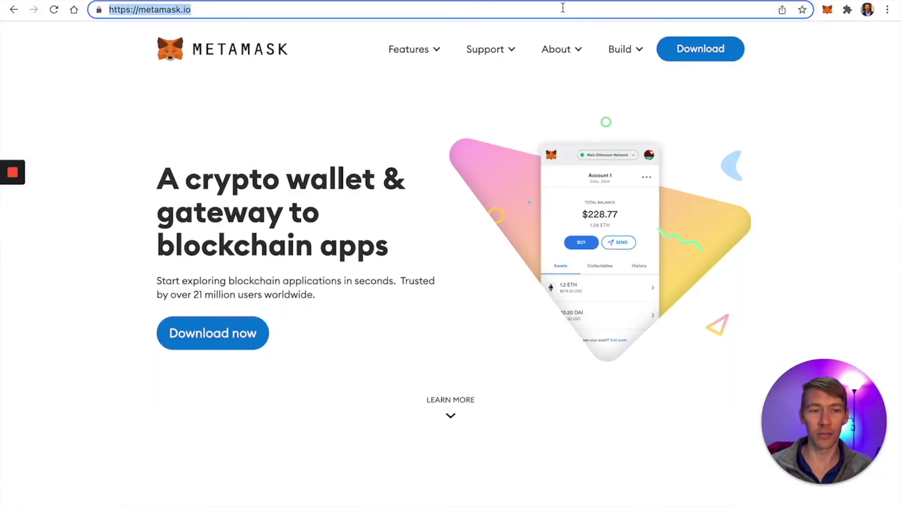
Step: Copy the MetaMask wallet address and use it as the Withdraw AVAX destination
{"action": "left_click", "coordinate": [435, 2]}
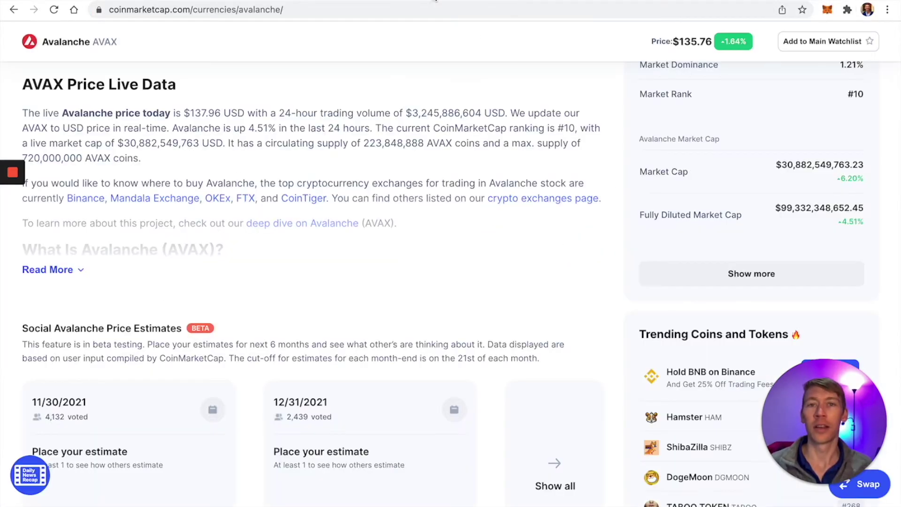
{"action": "key", "text": "ctrl+Tab"}
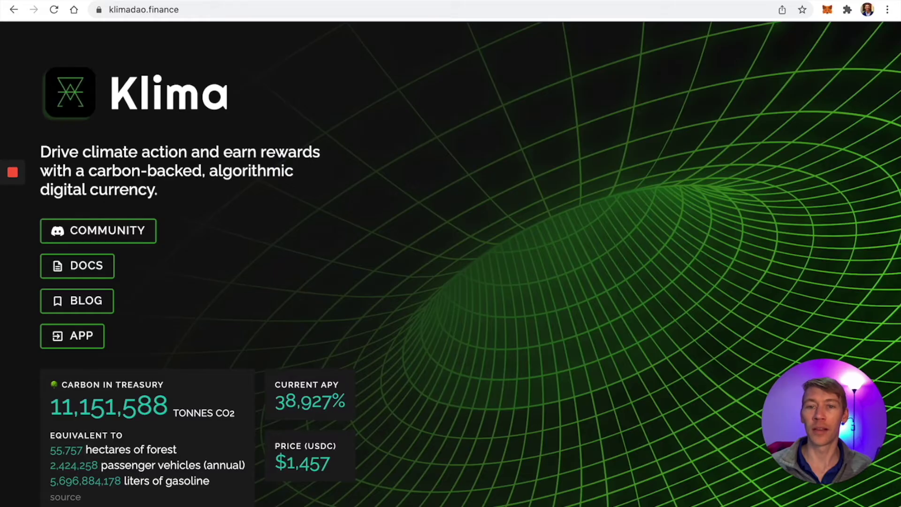
{"action": "key", "text": "ctrl+Tab"}
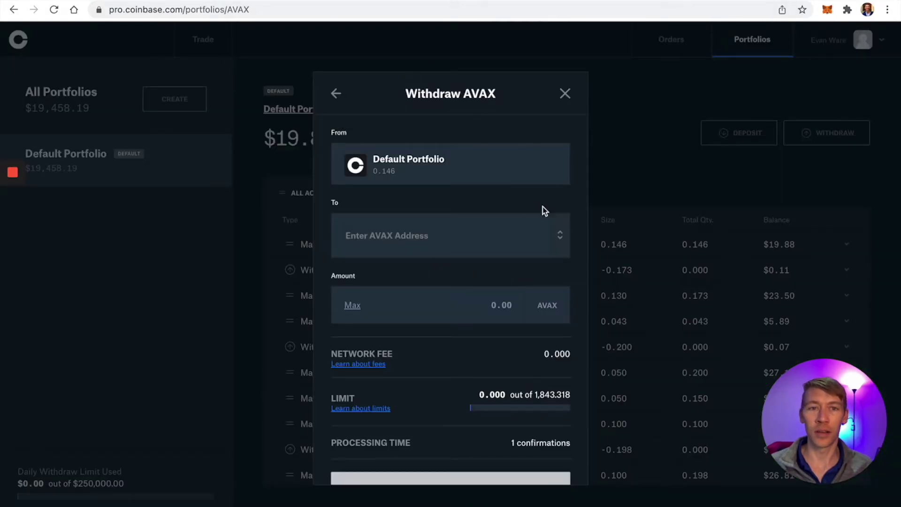
{"action": "left_click", "coordinate": [827, 9]}
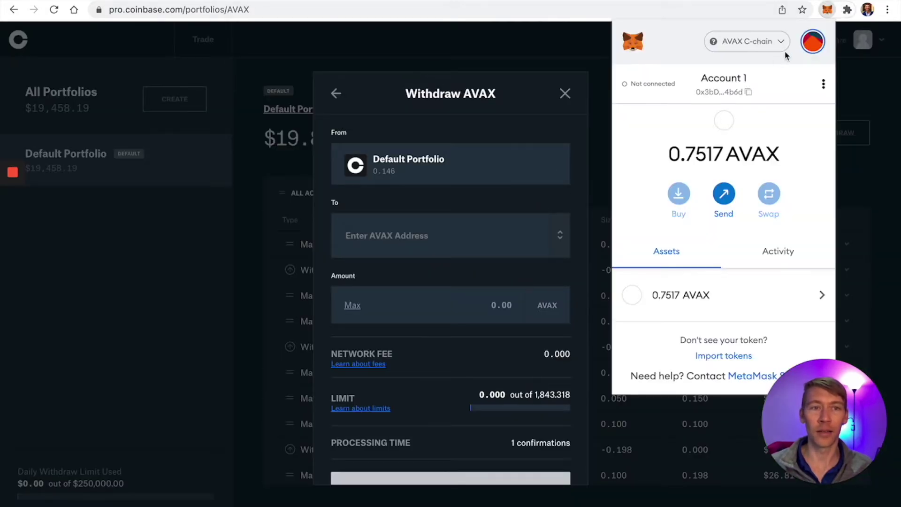
{"action": "left_click", "coordinate": [725, 91]}
{"action": "left_click", "coordinate": [438, 233]}
{"action": "left_click", "coordinate": [437, 235]}
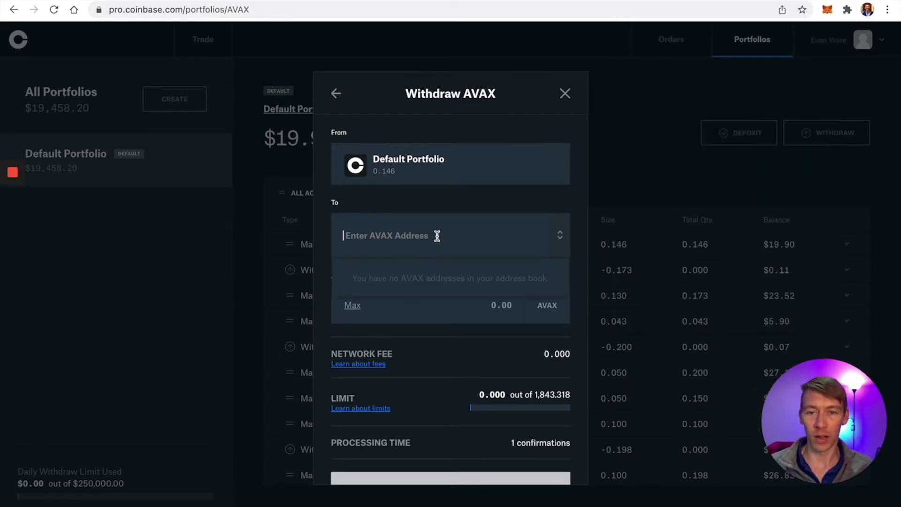
{"action": "type", "text": "0x3bDE40e621f8612F7b7e345AAE26448Ada564b6d"}
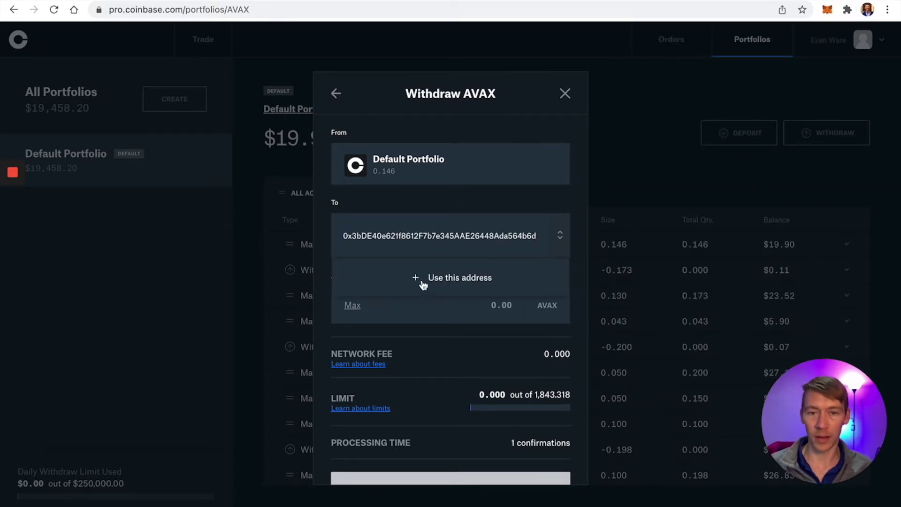
{"action": "left_click", "coordinate": [423, 281]}
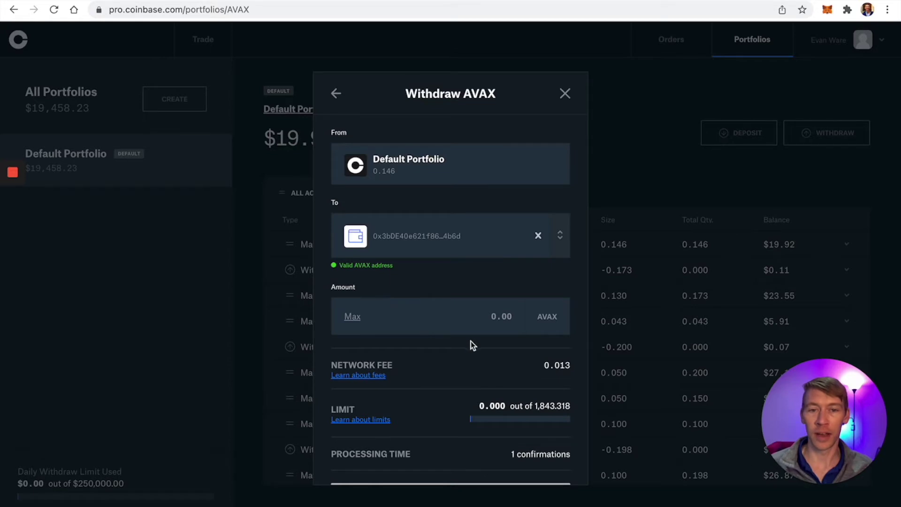
Step: Withdraw the maximum 0.134 AVAX (0.0126 fee, 0.1466 total) and submit for review
{"action": "left_click", "coordinate": [353, 318]}
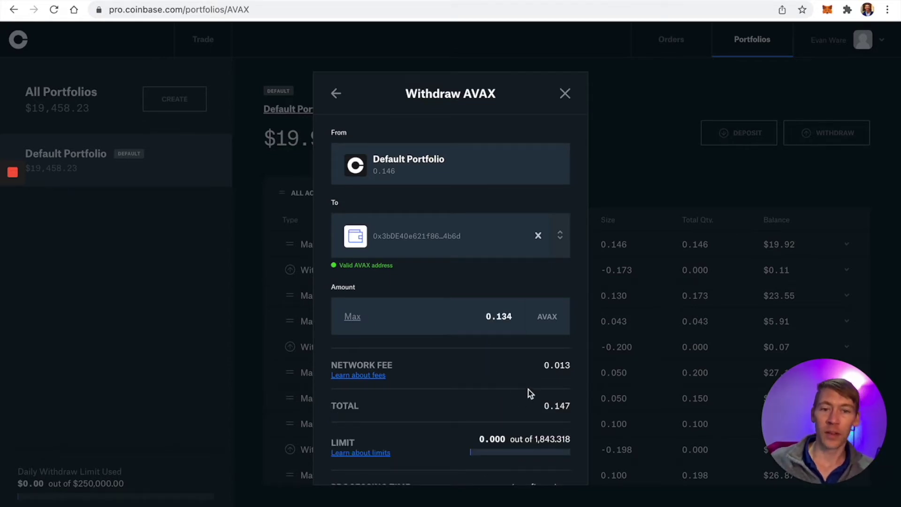
{"action": "left_click_drag", "start_coordinate": [554, 365], "coordinate": [570, 365]}
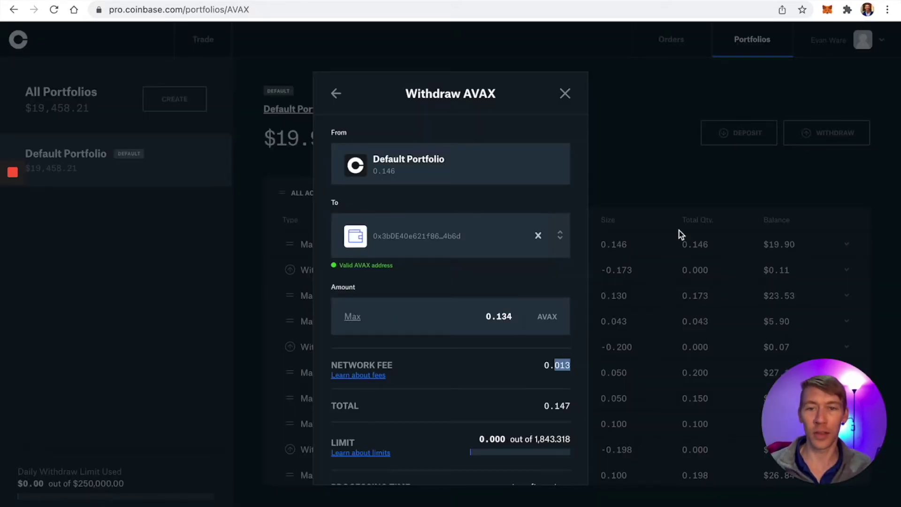
{"action": "scroll", "coordinate": [492, 418], "scroll_direction": "down", "scroll_amount": 3}
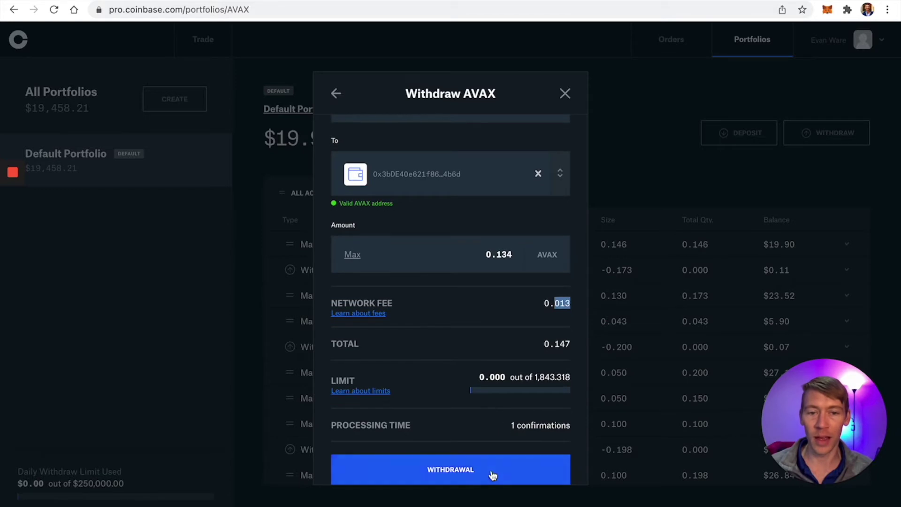
{"action": "left_click", "coordinate": [493, 473]}
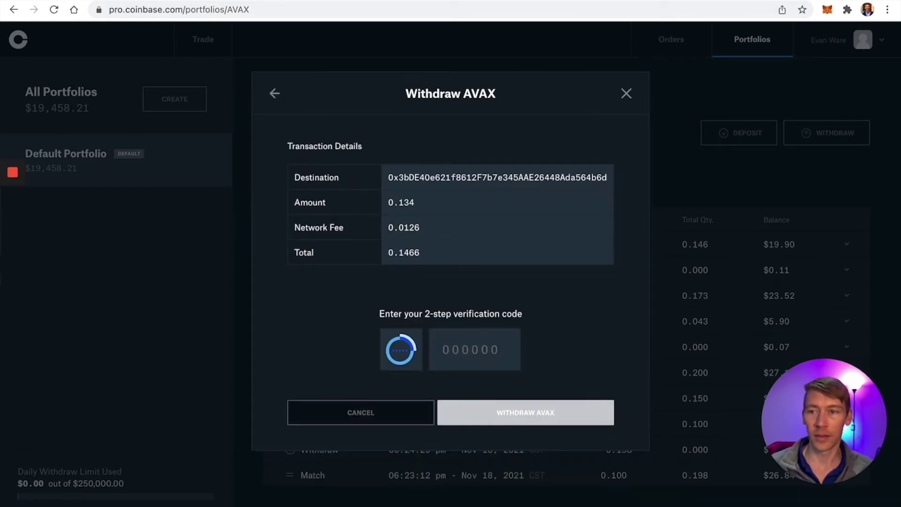
Step: Confirm the 0.134 AVAX withdrawal and verify MetaMask's balance rose to 0.8857 AVAX
{"action": "left_click", "coordinate": [13, 223]}
{"action": "left_click", "coordinate": [13, 222]}
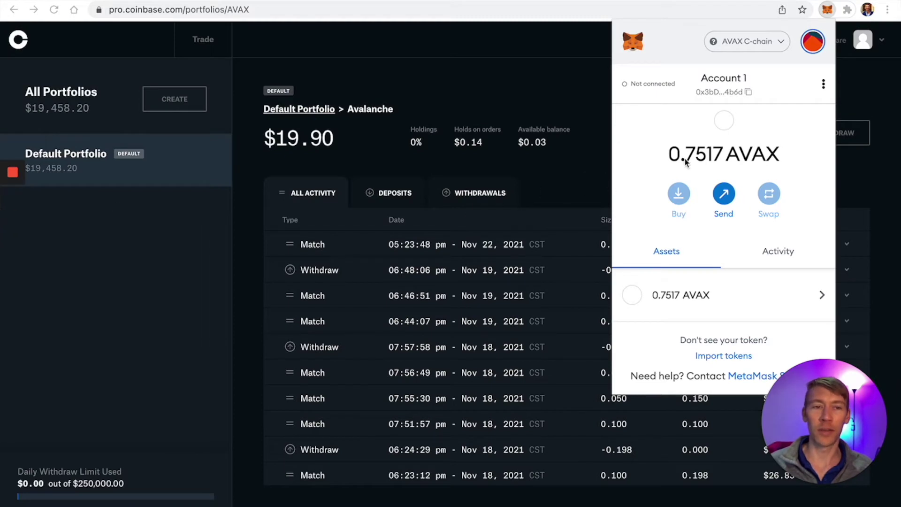
{"action": "left_click", "coordinate": [559, 186]}
{"action": "left_click", "coordinate": [826, 10]}
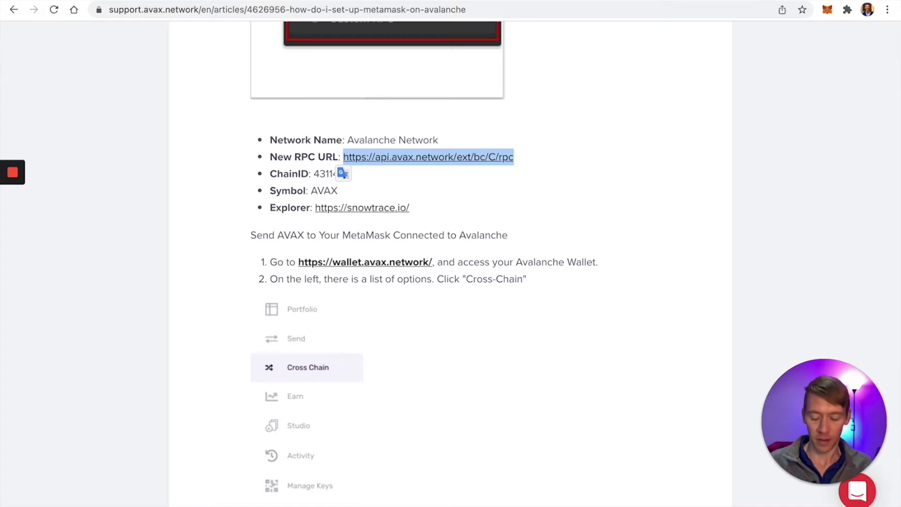
Step: Open a new browser tab beside the Avalanche support article
{"action": "key", "text": "ctrl+t"}
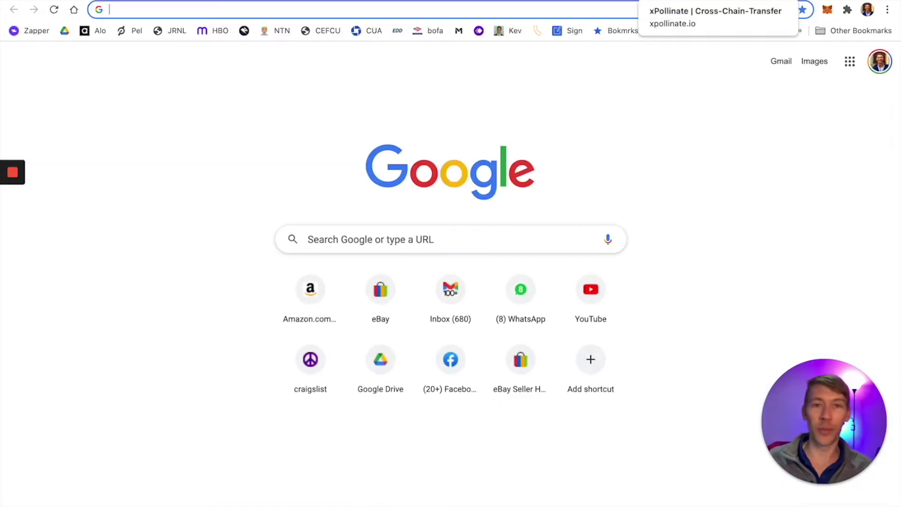
Step: Search Google for 'trader joe's xyz' and open the Trader Joe: Home result
{"action": "type", "text": "j"}
{"action": "key", "text": "BackSpace"}
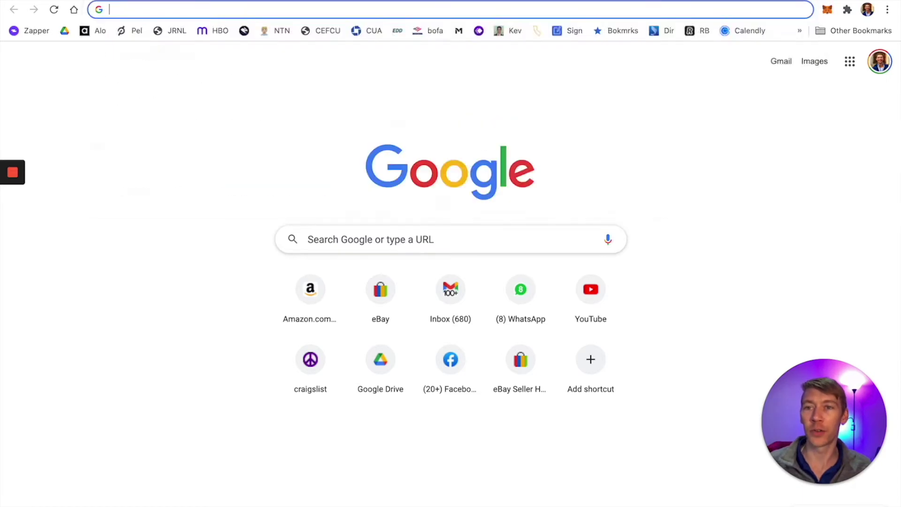
{"action": "type", "text": "traderjose"}
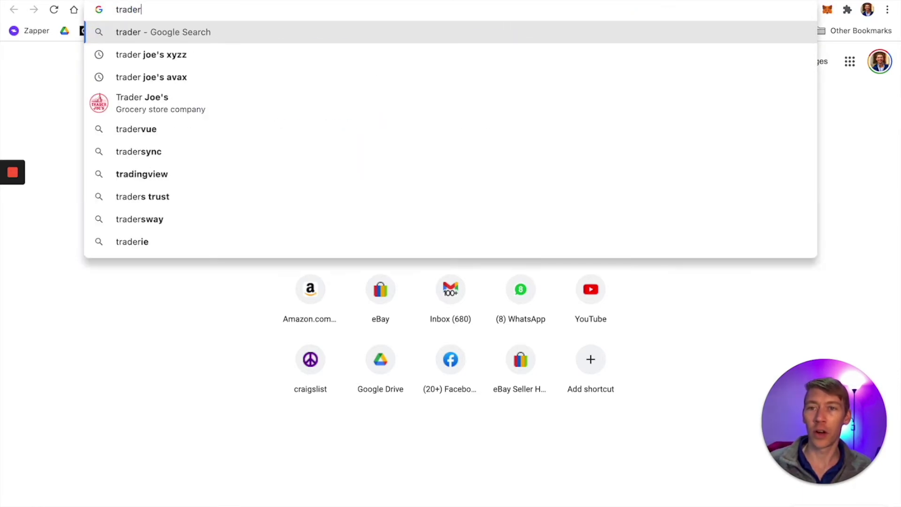
{"action": "key", "text": "BackSpace"}
{"action": "key", "text": "BackSpace"}
{"action": "type", "text": "esxy"}
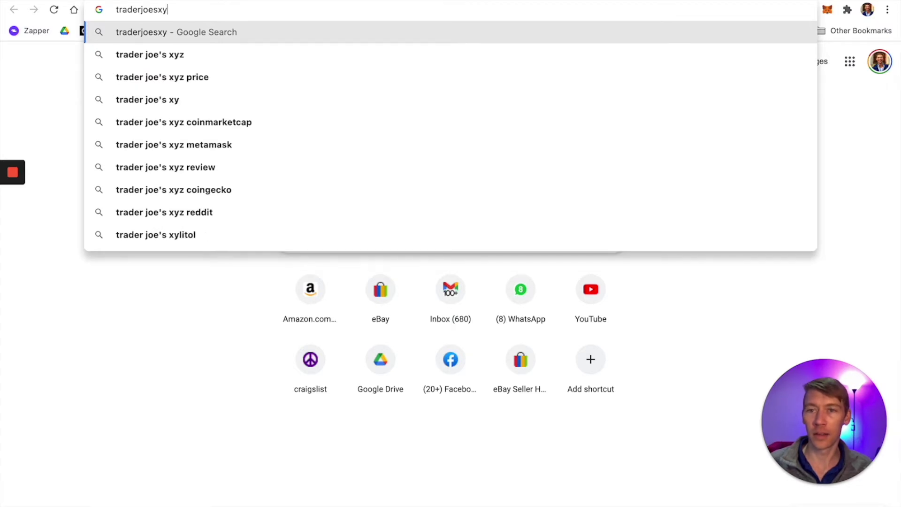
{"action": "key", "text": "Down"}
{"action": "key", "text": "Return"}
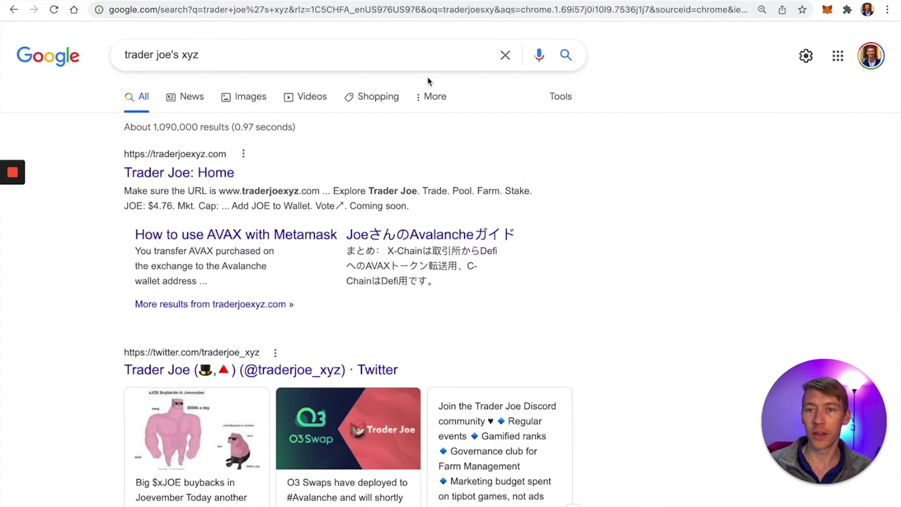
{"action": "left_click", "coordinate": [167, 175]}
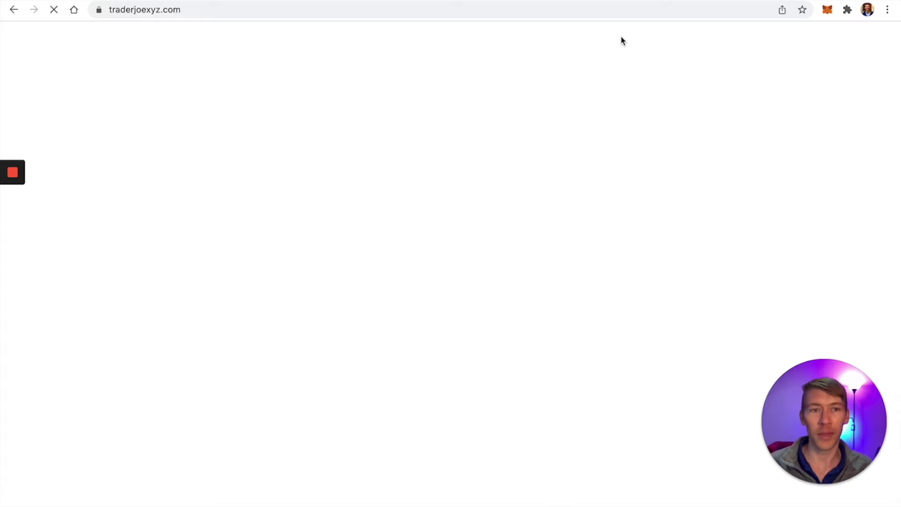
Step: Reload the stalled traderjoexyz.com page so the Trader Joe site loads
{"action": "mouse_move", "coordinate": [680, 16]}
{"action": "left_click", "coordinate": [680, 16]}
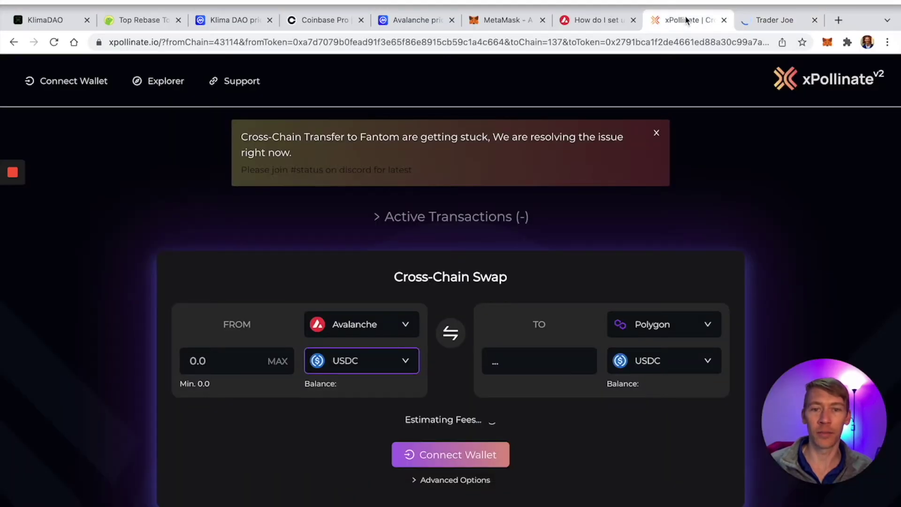
{"action": "left_click", "coordinate": [754, 21]}
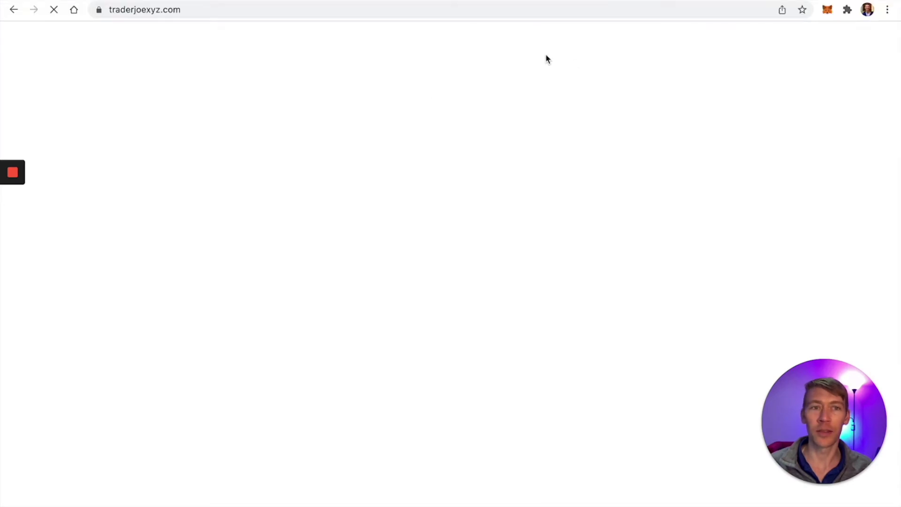
{"action": "left_click", "coordinate": [460, 14]}
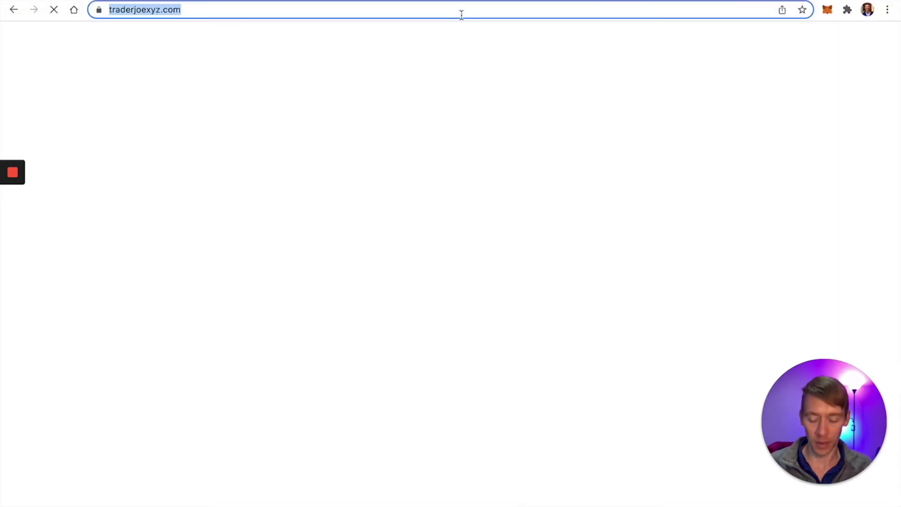
{"action": "key", "text": "Return"}
Step: Check the wallet's AVAX balance and connect MetaMask to Trader Joe
{"action": "left_click", "coordinate": [827, 10]}
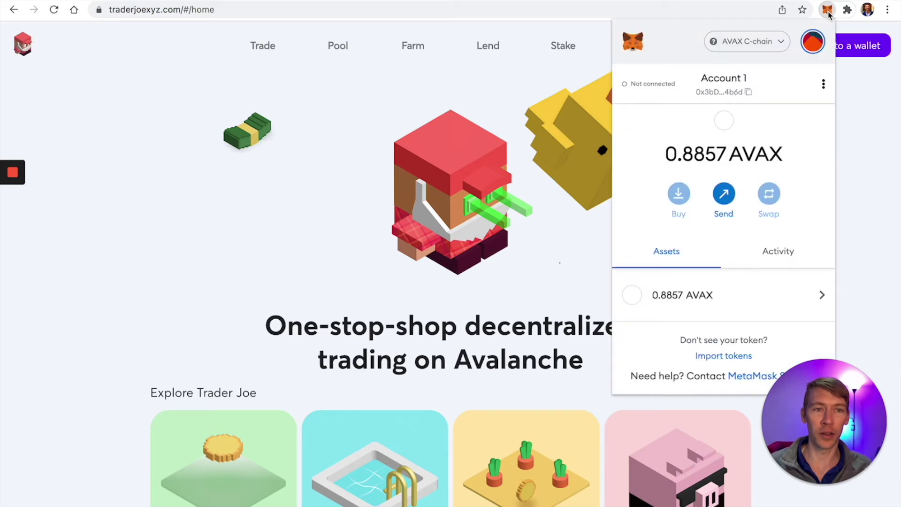
{"action": "left_click", "coordinate": [840, 114]}
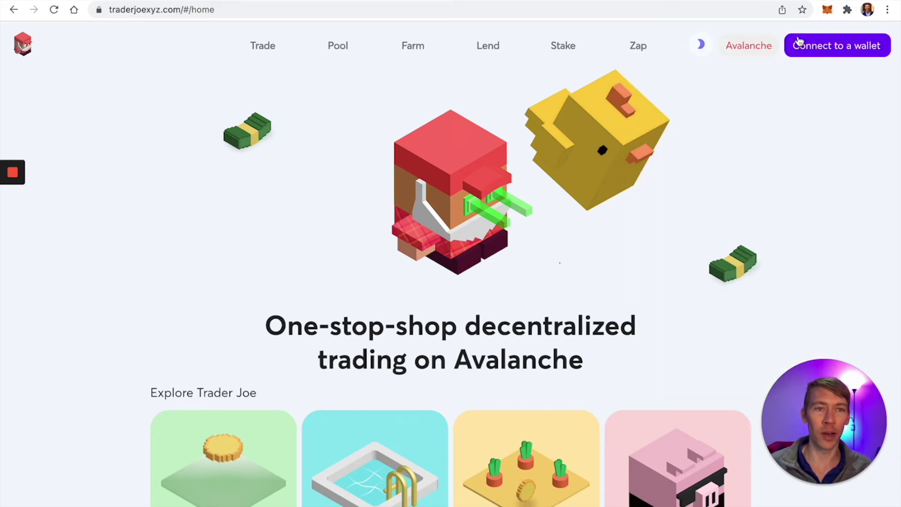
{"action": "left_click", "coordinate": [803, 46]}
{"action": "left_click", "coordinate": [497, 168]}
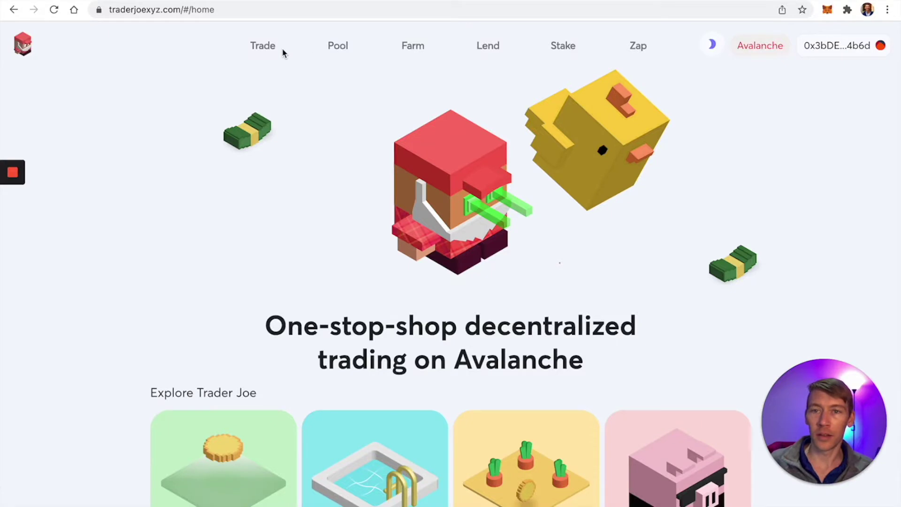
Step: Set up a swap of the full 0.8757 AVAX balance into USDC.e on the Trade page
{"action": "left_click", "coordinate": [274, 53]}
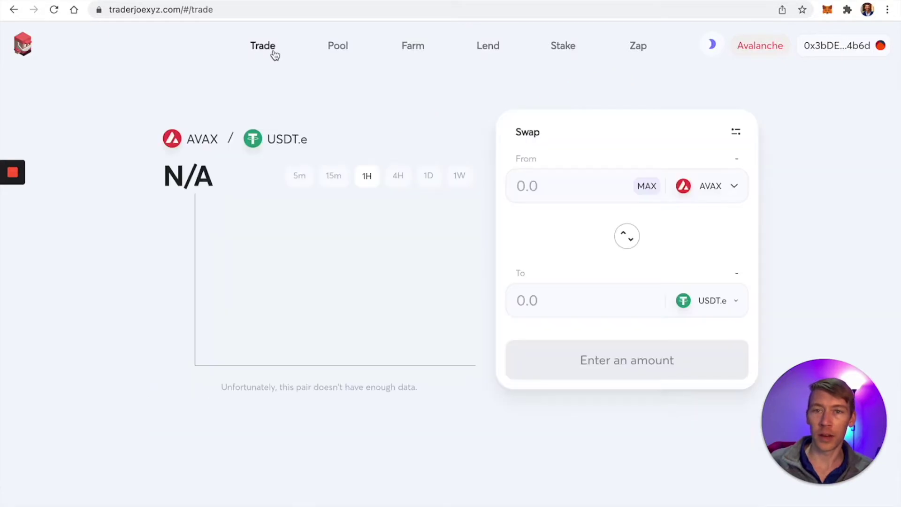
{"action": "left_click", "coordinate": [708, 302]}
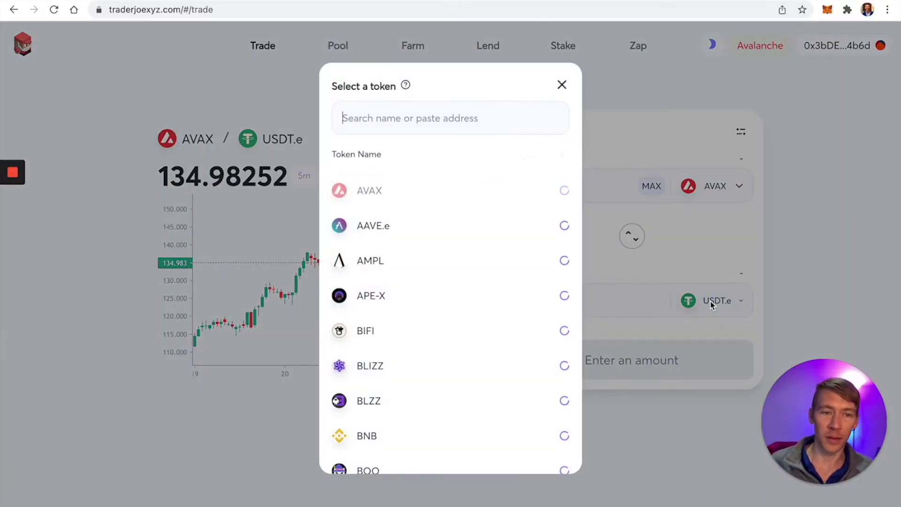
{"action": "left_click", "coordinate": [398, 119]}
{"action": "type", "text": "usdc"}
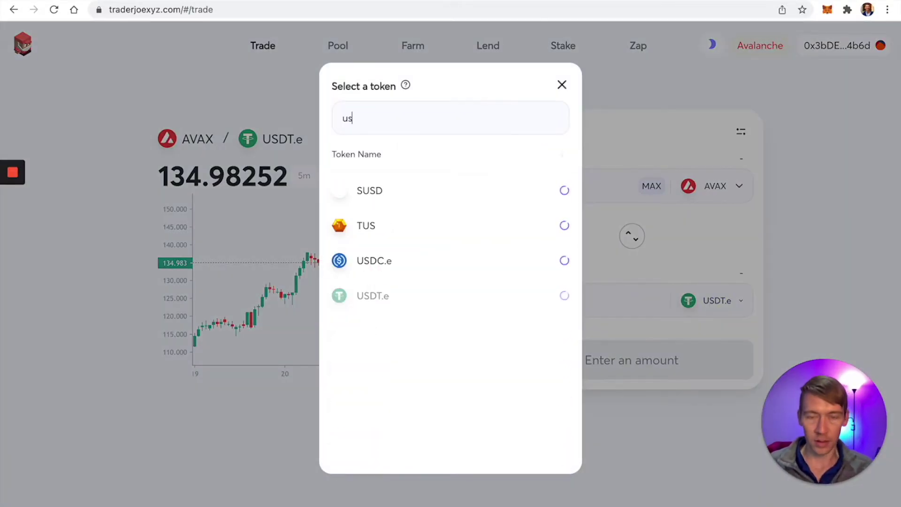
{"action": "left_click", "coordinate": [408, 187]}
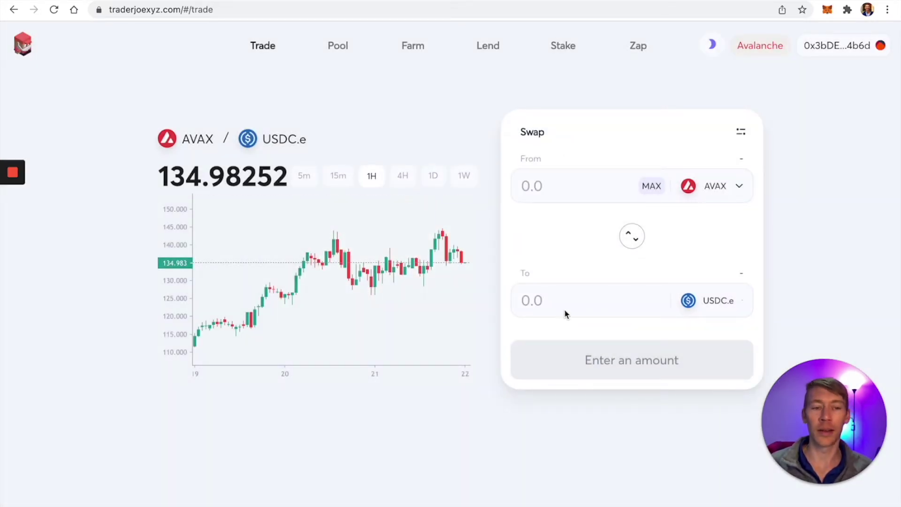
{"action": "left_click", "coordinate": [544, 178]}
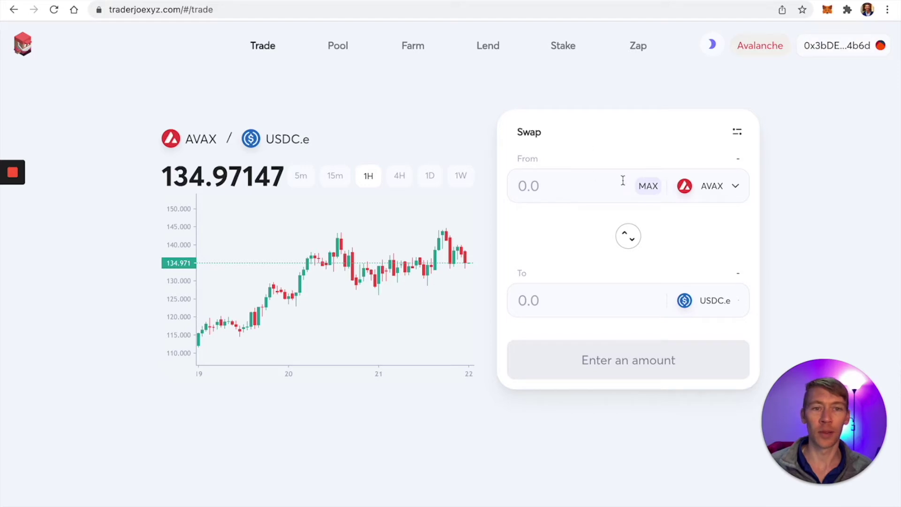
{"action": "left_click", "coordinate": [644, 190]}
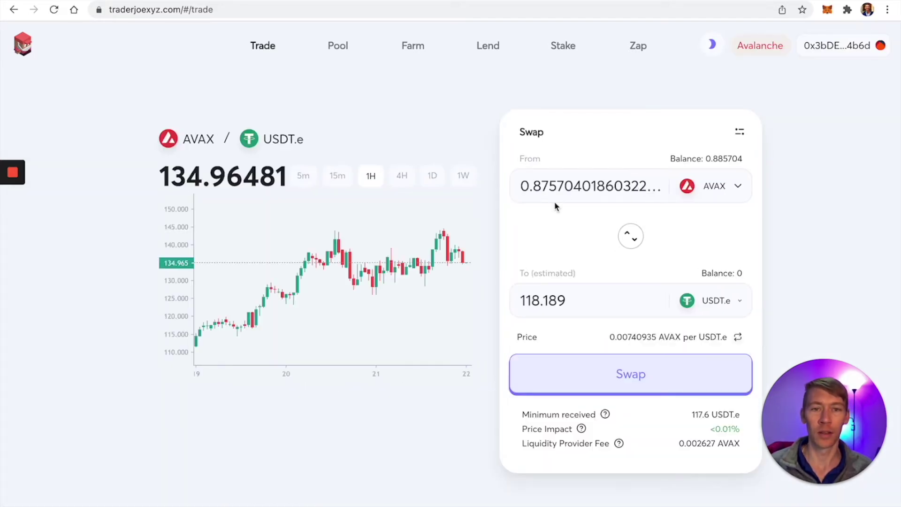
Step: Swap AVAX for exactly 5 USDT.e and approve the transaction in MetaMask
{"action": "double_click", "coordinate": [544, 301]}
{"action": "type", "text": "2"}
{"action": "key", "text": "BackSpace"}
{"action": "type", "text": "5"}
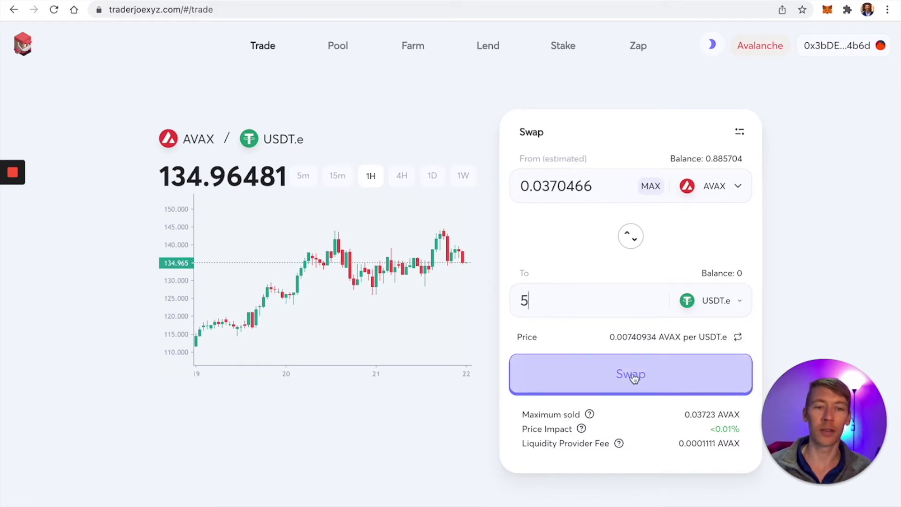
{"action": "left_click", "coordinate": [630, 374]}
{"action": "left_click", "coordinate": [451, 385]}
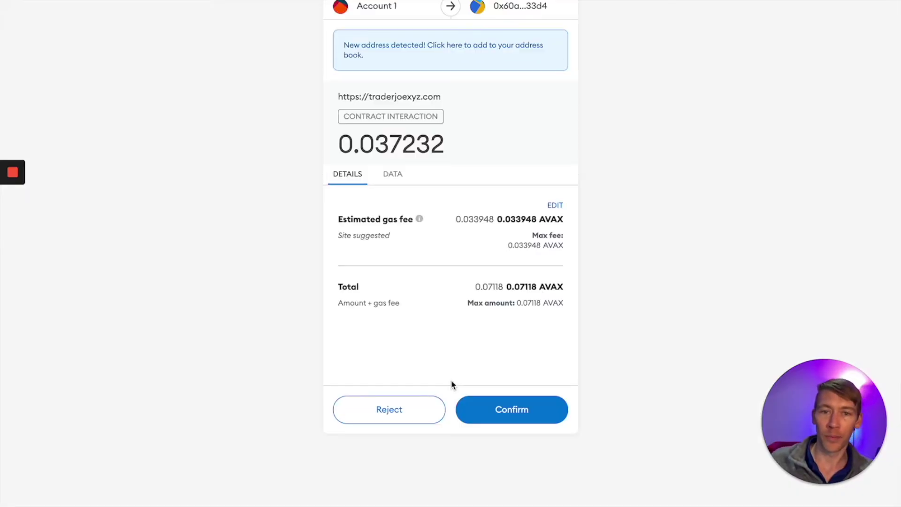
{"action": "left_click", "coordinate": [490, 409]}
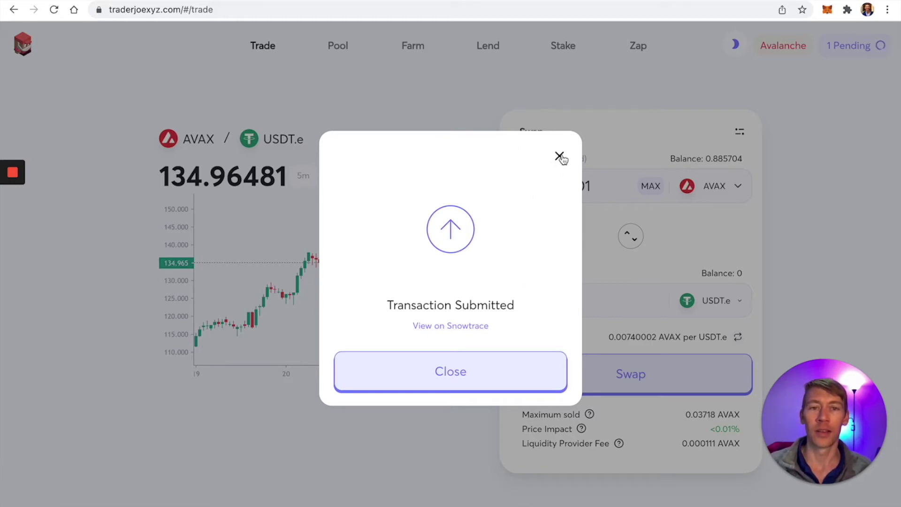
Step: Dismiss the submitted notice and check the pending transaction and token assets in the wallet
{"action": "left_click", "coordinate": [560, 158]}
{"action": "left_click", "coordinate": [827, 9]}
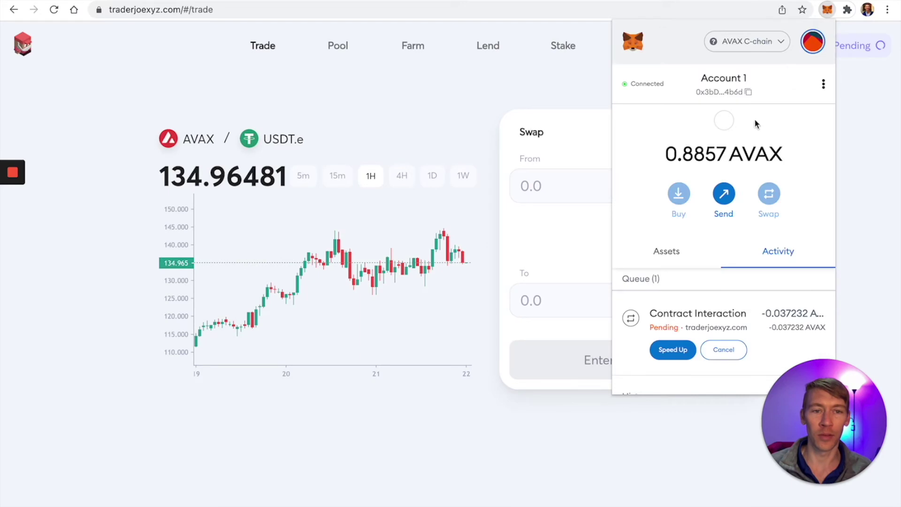
{"action": "left_click", "coordinate": [676, 188]}
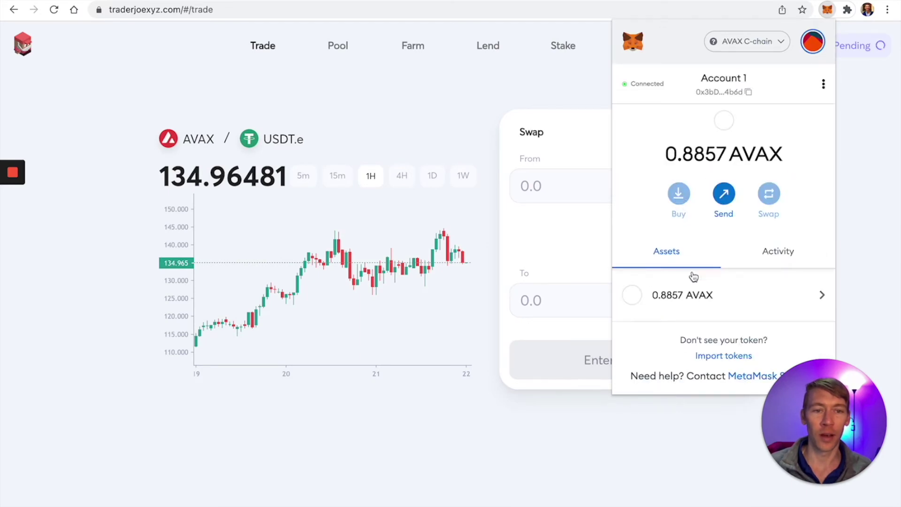
{"action": "left_click", "coordinate": [351, 356]}
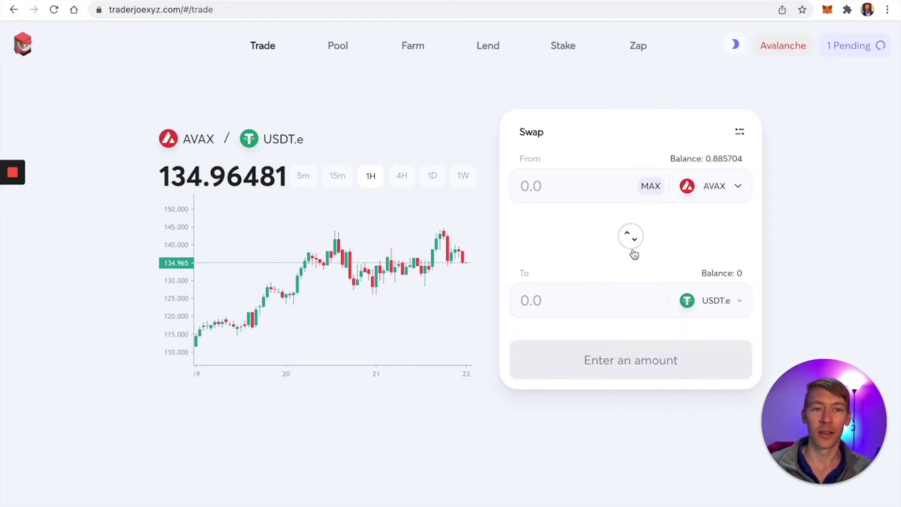
Step: Go to coinmarketcap.com, search 'usdt' and open the Tether page
{"action": "key", "text": "ctrl+t"}
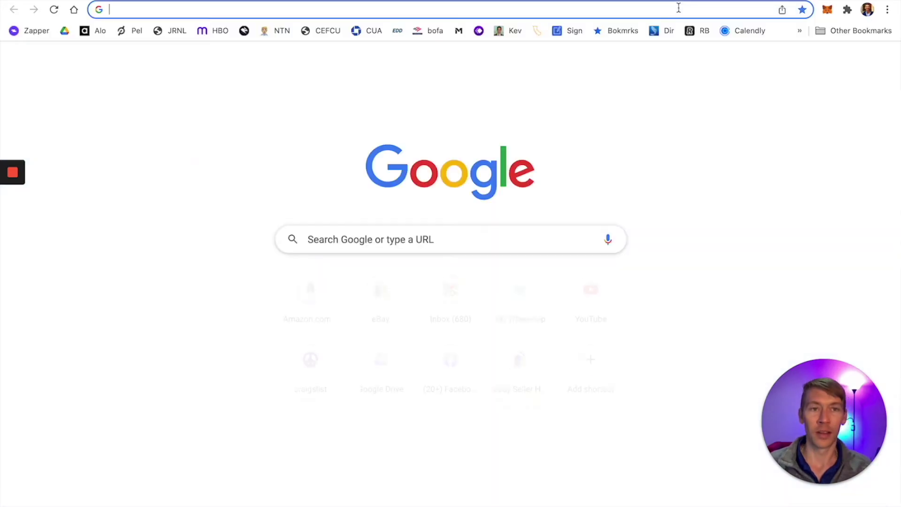
{"action": "type", "text": "coinmarketcap.com"}
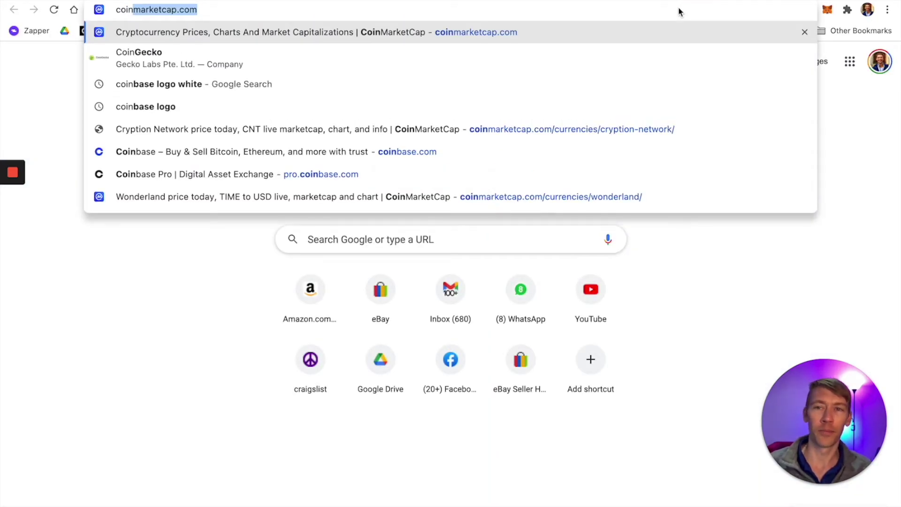
{"action": "key", "text": "Return"}
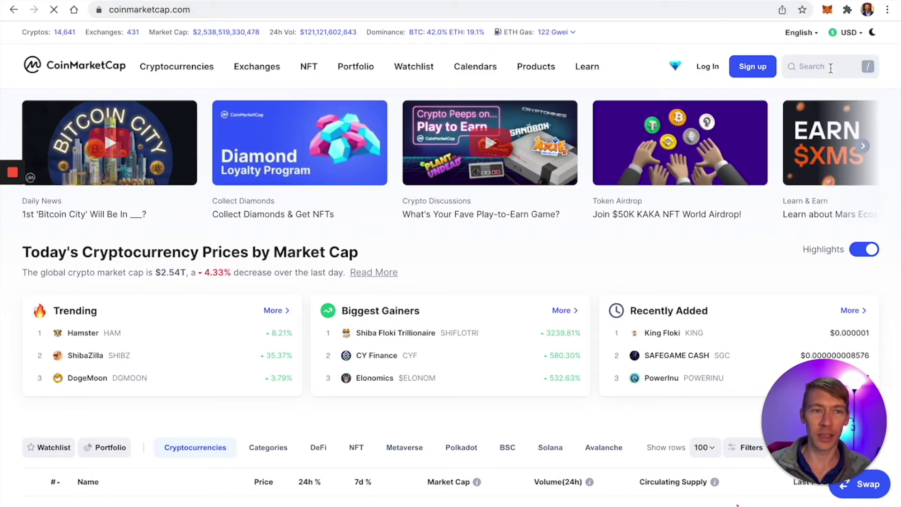
{"action": "left_click", "coordinate": [837, 72]}
{"action": "type", "text": "us"}
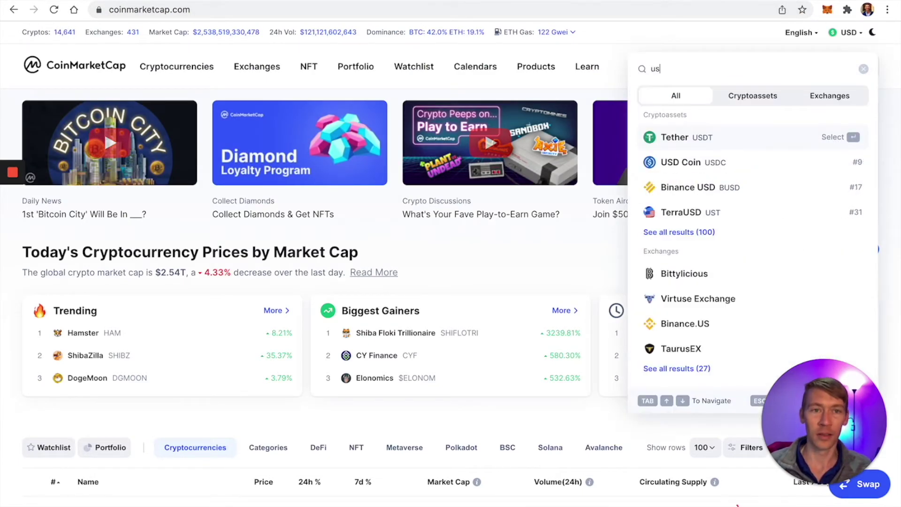
{"action": "type", "text": "t"}
{"action": "key", "text": "BackSpace"}
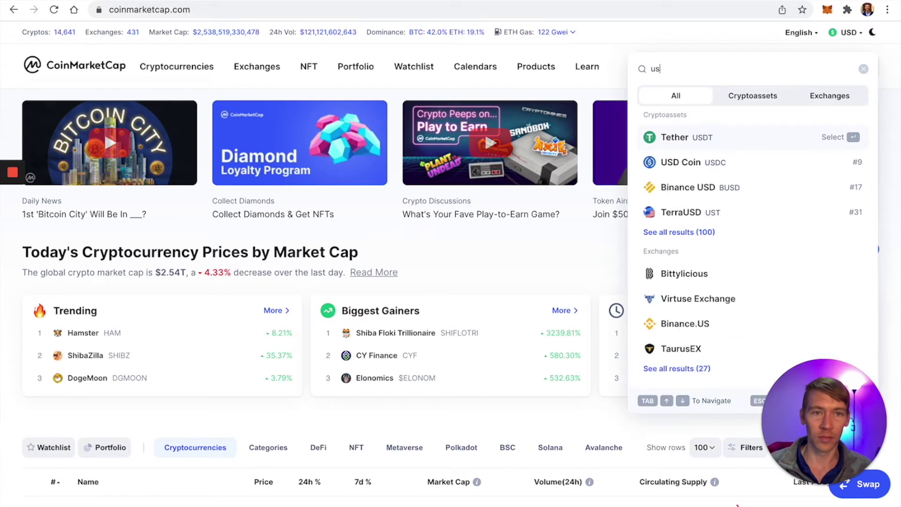
{"action": "type", "text": "dt"}
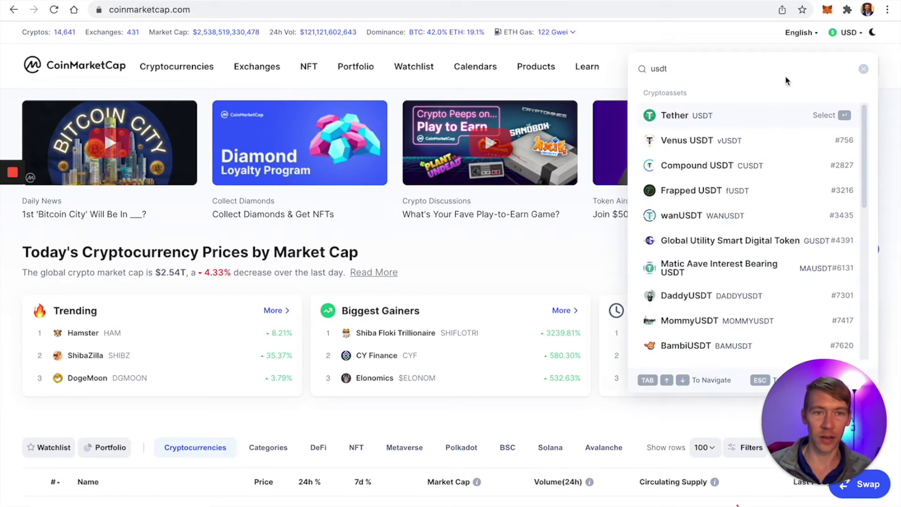
{"action": "left_click", "coordinate": [736, 117]}
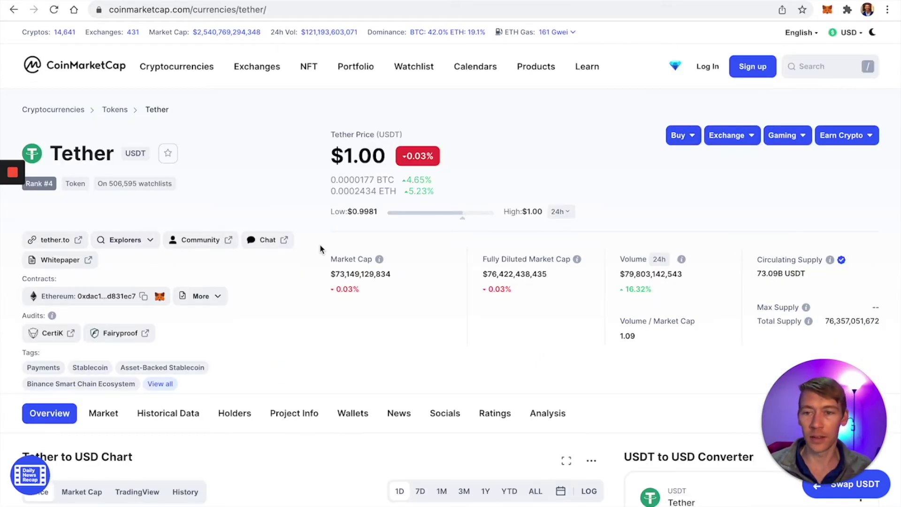
Step: Copy Tether's Avalanche C-Chain contract address from the other-chain contracts list
{"action": "scroll", "coordinate": [309, 248], "scroll_direction": "down", "scroll_amount": 3}
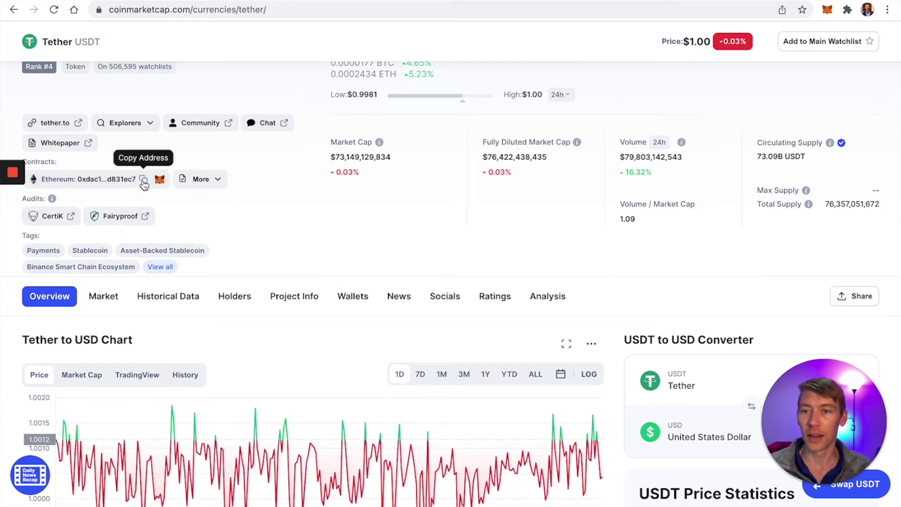
{"action": "left_click", "coordinate": [200, 178]}
{"action": "scroll", "coordinate": [226, 265], "scroll_direction": "down", "scroll_amount": 1}
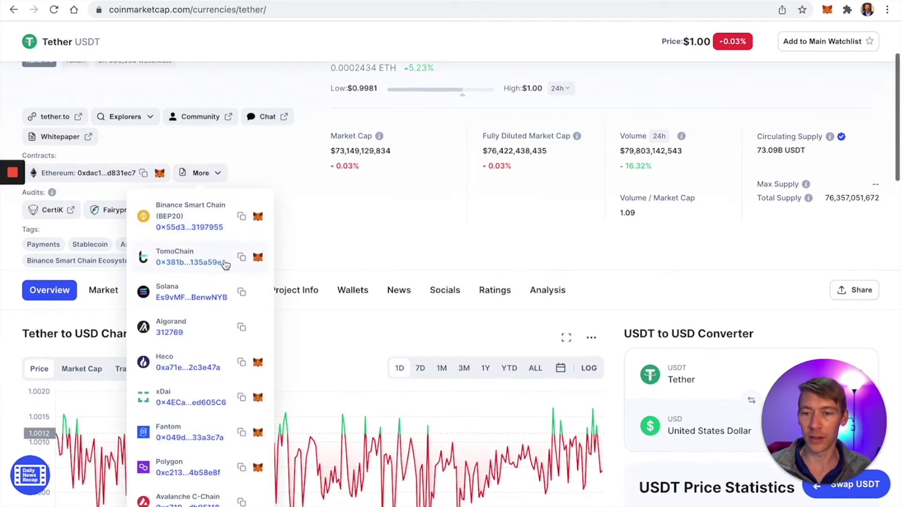
{"action": "scroll", "coordinate": [225, 265], "scroll_direction": "down", "scroll_amount": 2}
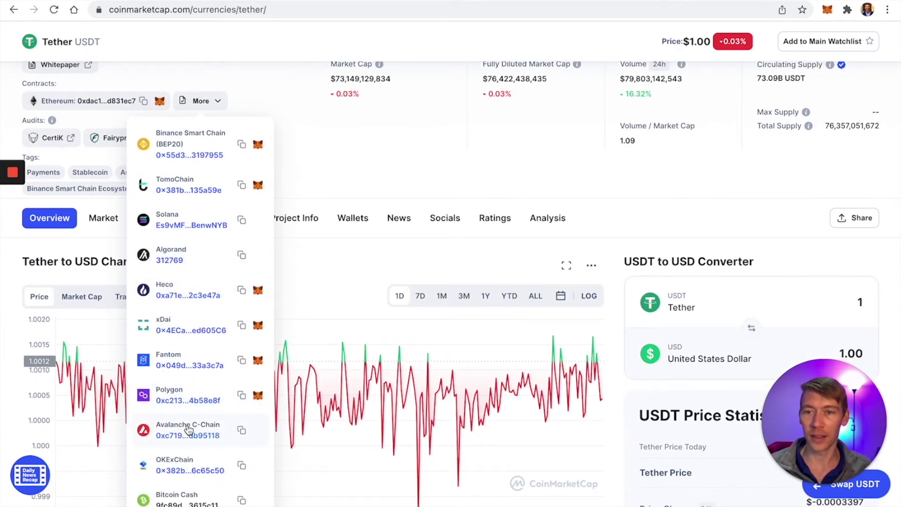
{"action": "left_click", "coordinate": [242, 431]}
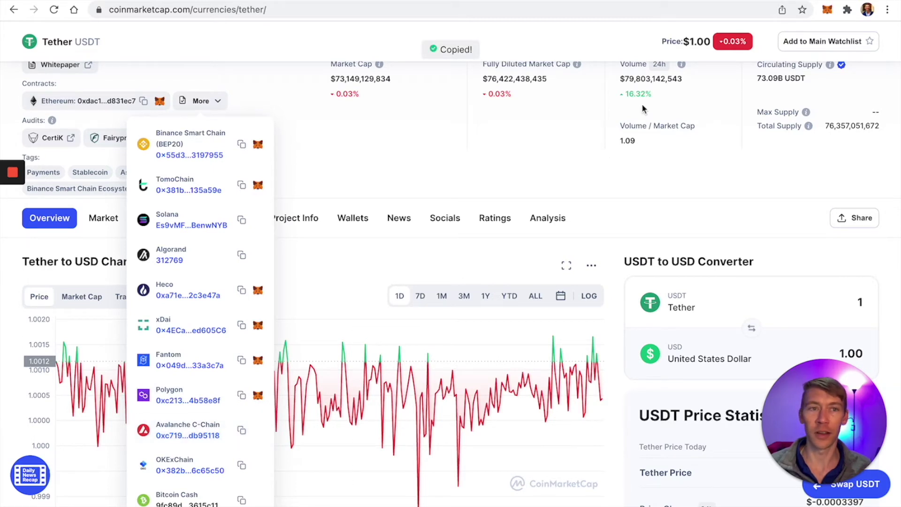
Step: Import USDT.e into MetaMask as a custom token using the pasted address
{"action": "left_click", "coordinate": [826, 9]}
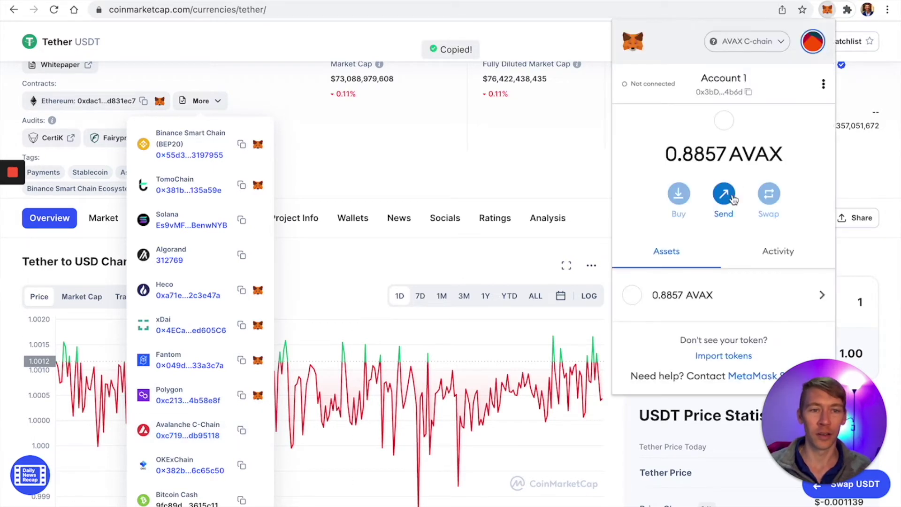
{"action": "left_click", "coordinate": [729, 357]}
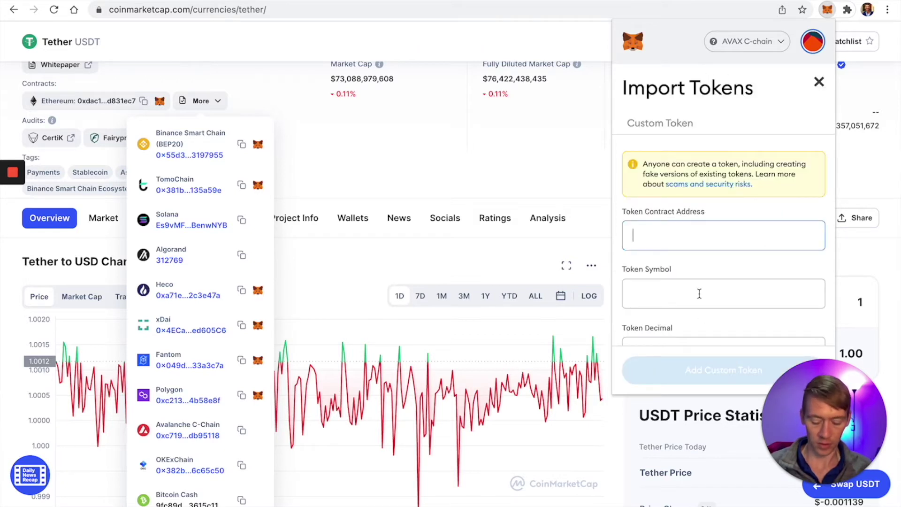
{"action": "key", "text": "ctrl+v"}
{"action": "left_click", "coordinate": [709, 371]}
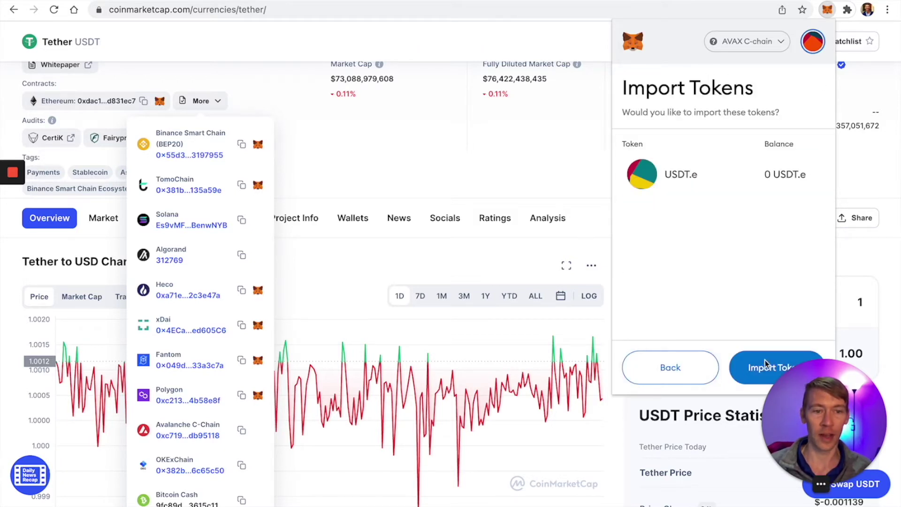
{"action": "left_click", "coordinate": [753, 369]}
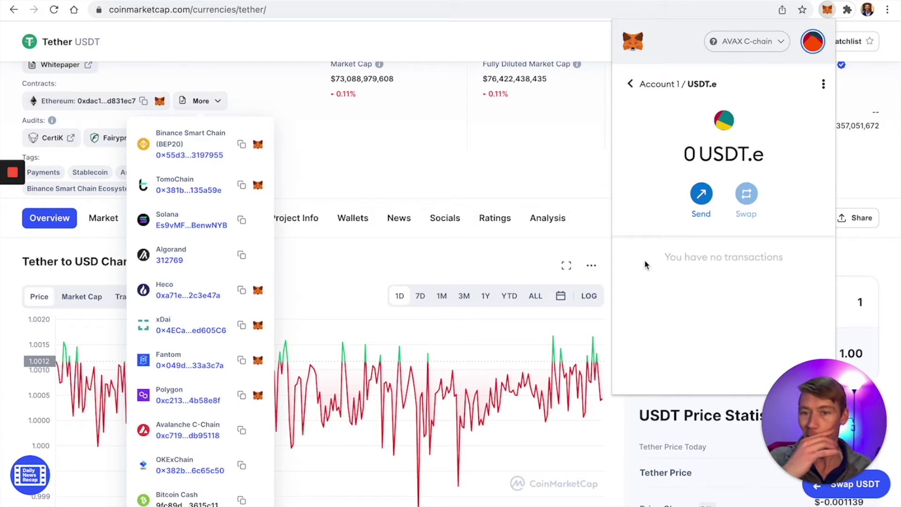
{"action": "left_click", "coordinate": [496, 158]}
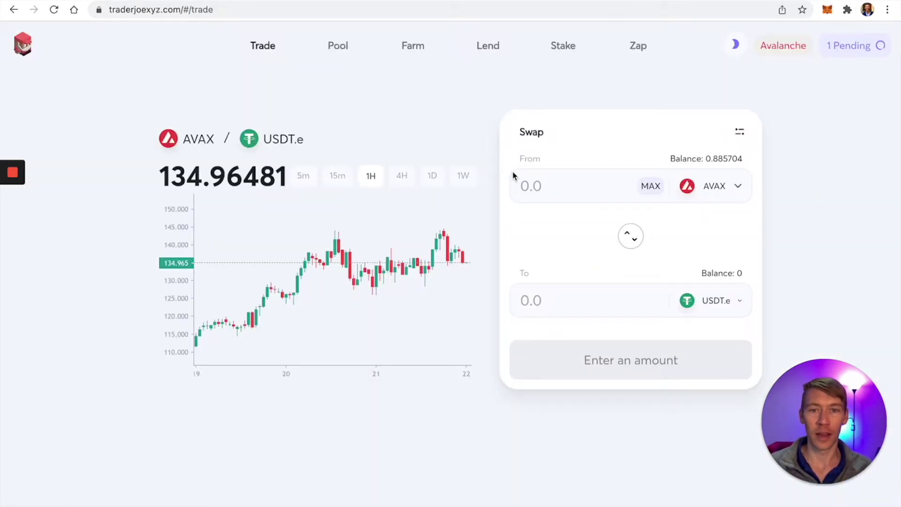
Step: Review the pending AVAX-to-USDT.e swap in Trader Joe's Recent Transactions
{"action": "left_click", "coordinate": [837, 46]}
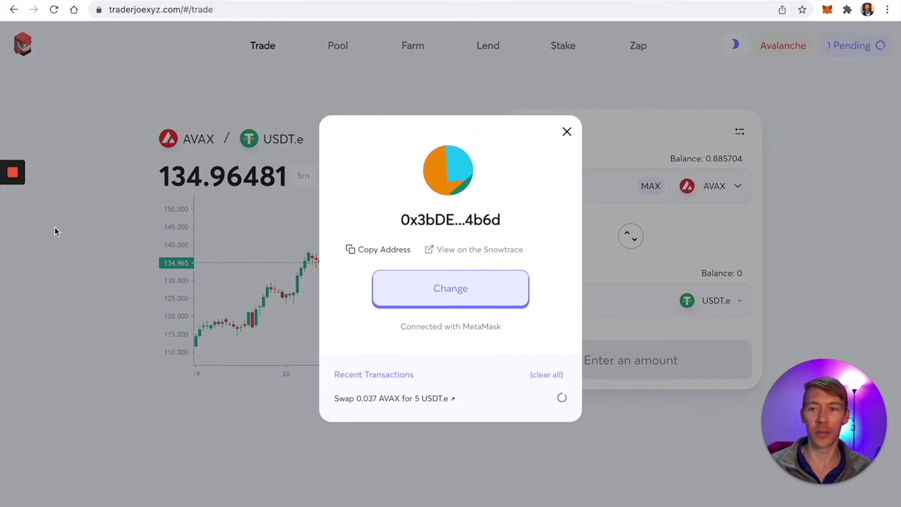
{"action": "mouse_move", "coordinate": [19, 222]}
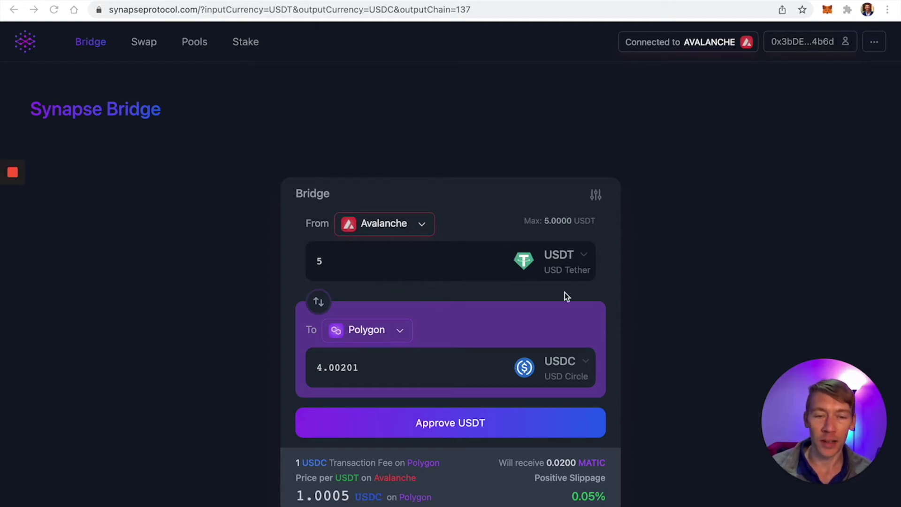
Step: Switch the Polygon receive token to USDT (about 3.999227) and check MetaMask balances and networks
{"action": "left_click", "coordinate": [572, 370]}
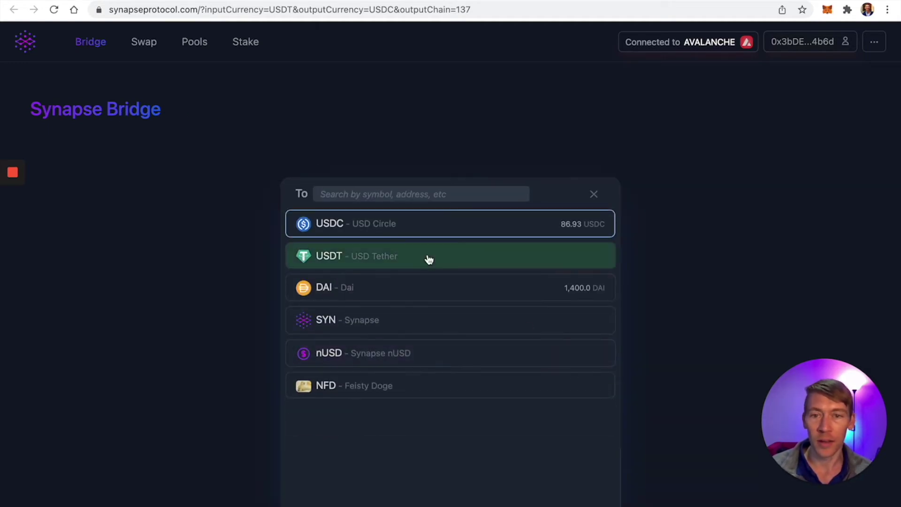
{"action": "left_click", "coordinate": [428, 260]}
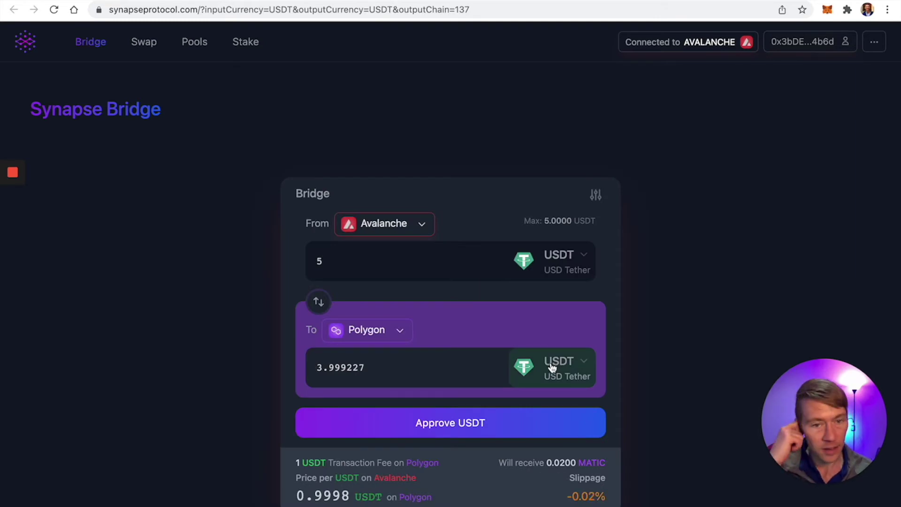
{"action": "left_click", "coordinate": [826, 9]}
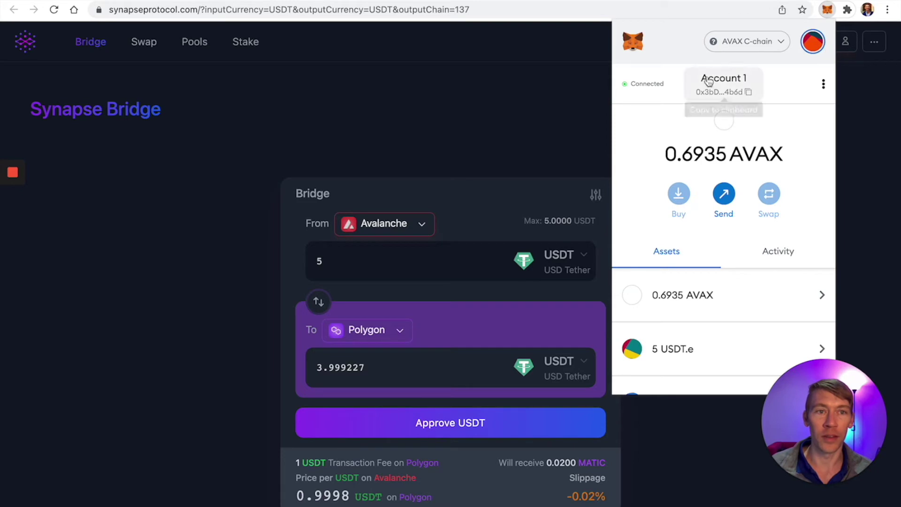
{"action": "left_click", "coordinate": [746, 45]}
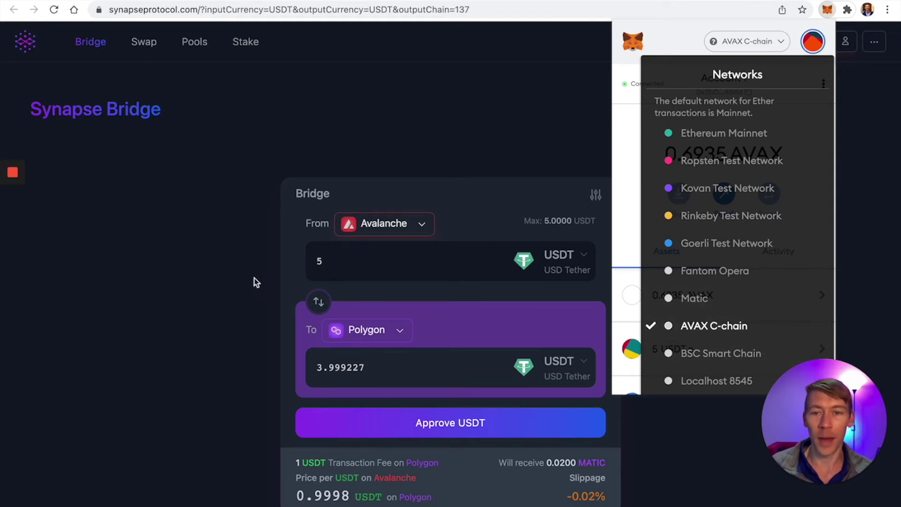
{"action": "left_click", "coordinate": [169, 286]}
{"action": "scroll", "coordinate": [418, 424], "scroll_direction": "down", "scroll_amount": 3}
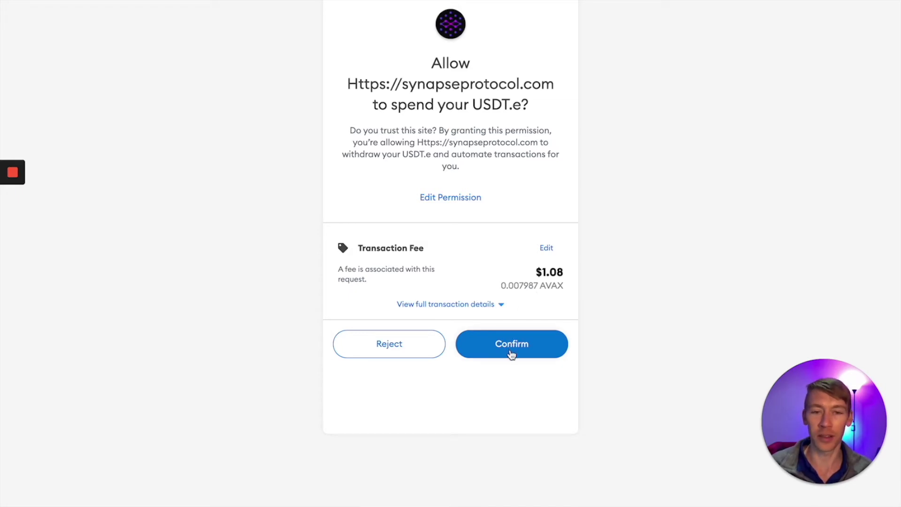
Step: Approve USDT.e spending and confirm the 5 USDT Avalanche-to-Polygon bridge transaction in MetaMask
{"action": "left_click", "coordinate": [513, 350]}
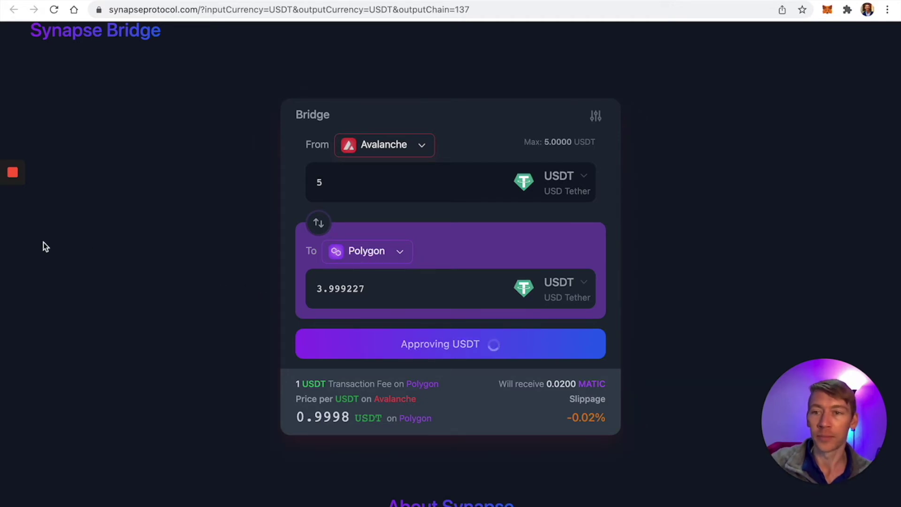
{"action": "mouse_move", "coordinate": [18, 237]}
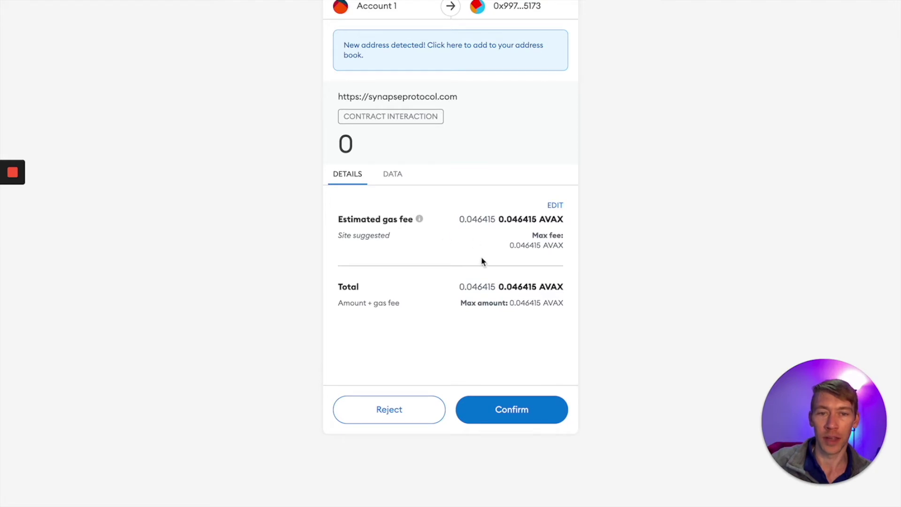
{"action": "double_click", "coordinate": [516, 219]}
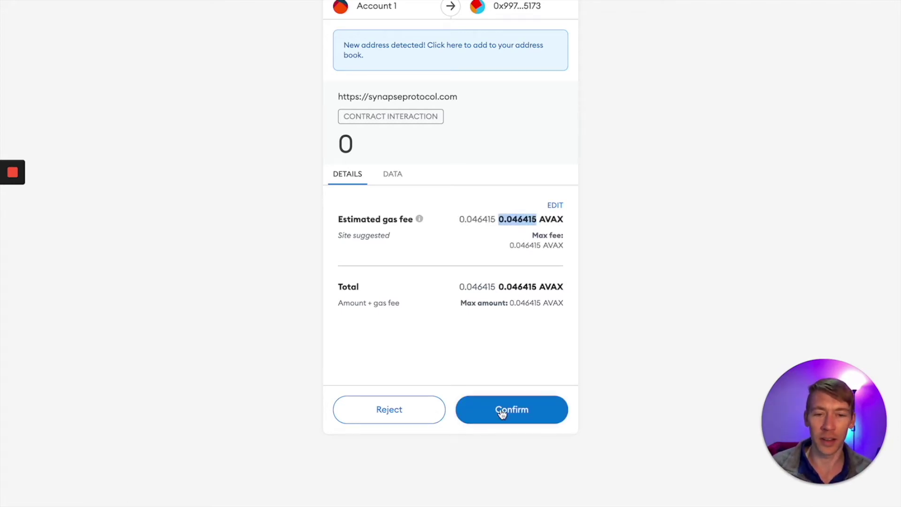
{"action": "left_click", "coordinate": [500, 409]}
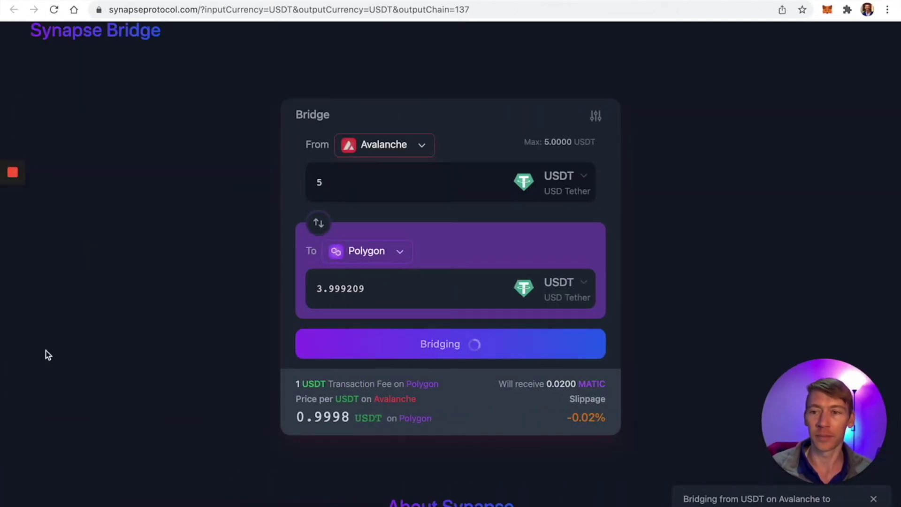
{"action": "mouse_move", "coordinate": [14, 206]}
{"action": "left_click", "coordinate": [12, 224]}
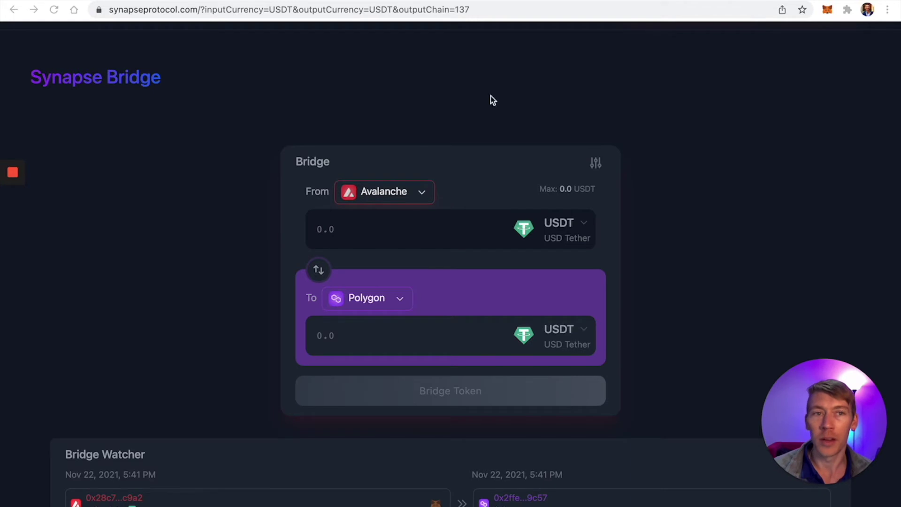
Step: Check the wallet's recent activity and view the Polygon-side bridge transaction details
{"action": "left_click", "coordinate": [827, 9]}
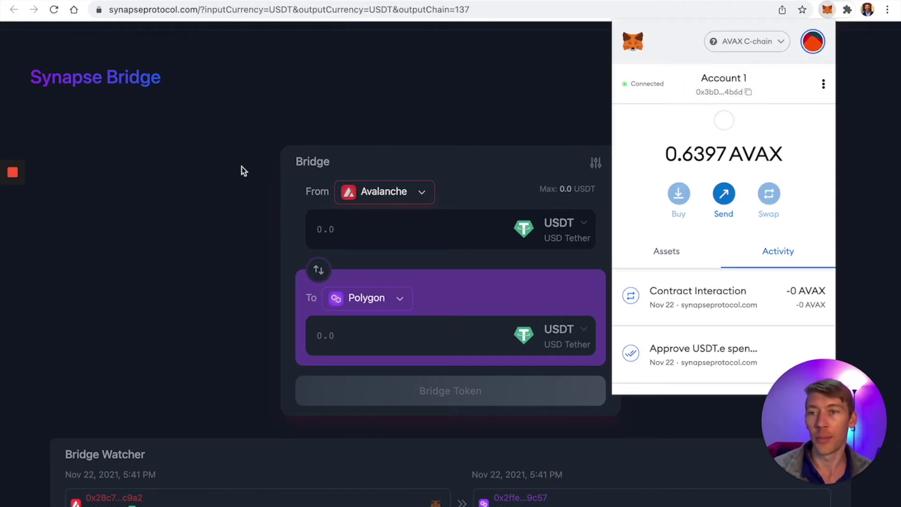
{"action": "mouse_move", "coordinate": [16, 208]}
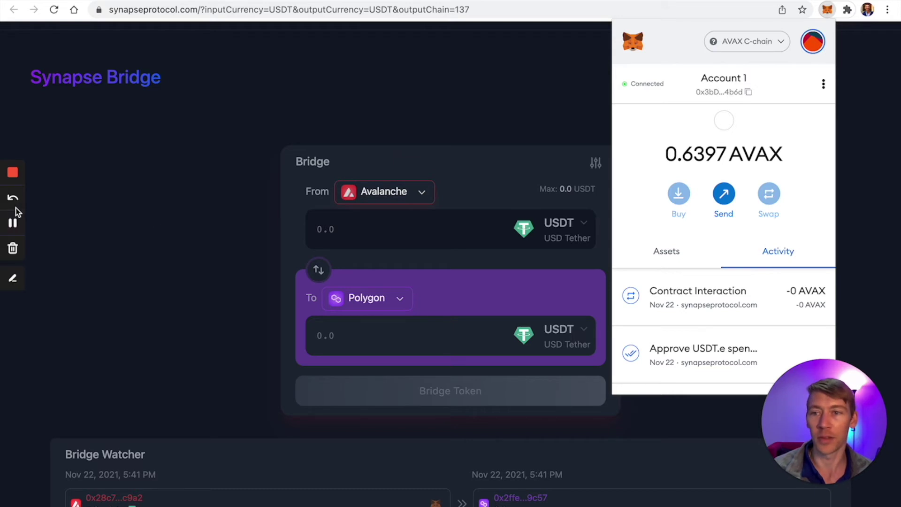
{"action": "scroll", "coordinate": [214, 149], "scroll_direction": "down", "scroll_amount": 5}
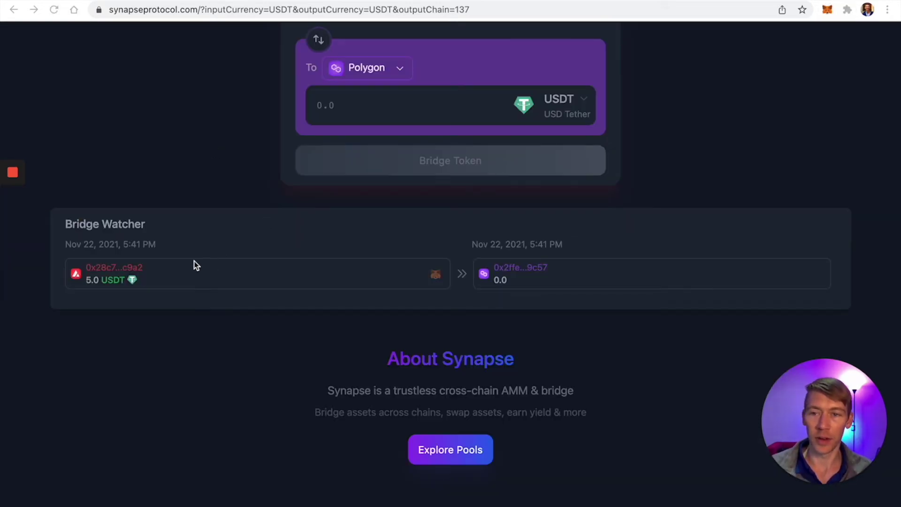
{"action": "left_click", "coordinate": [526, 269]}
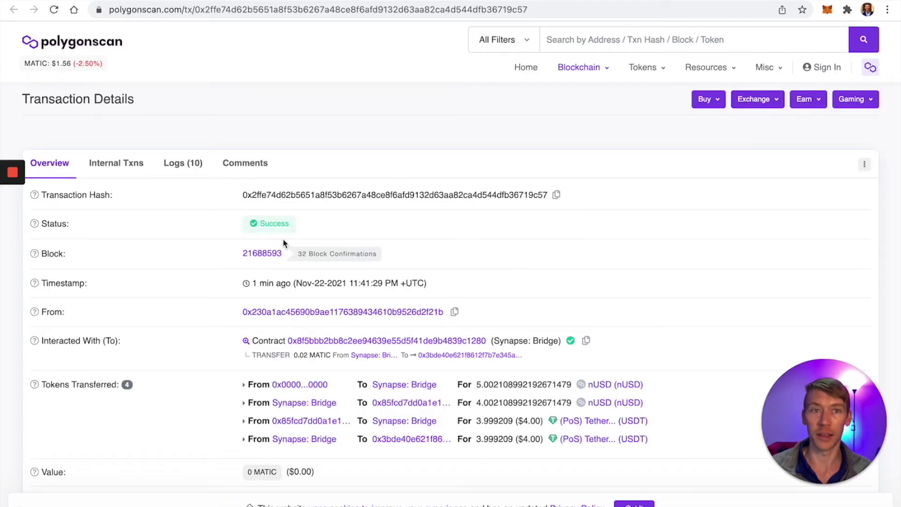
{"action": "key", "text": "super+bracketleft"}
{"action": "scroll", "coordinate": [459, 178], "scroll_direction": "up", "scroll_amount": 5}
Step: Switch MetaMask from AVAX C-Chain to the Matic network, showing 3.999 USDT received
{"action": "left_click", "coordinate": [827, 9]}
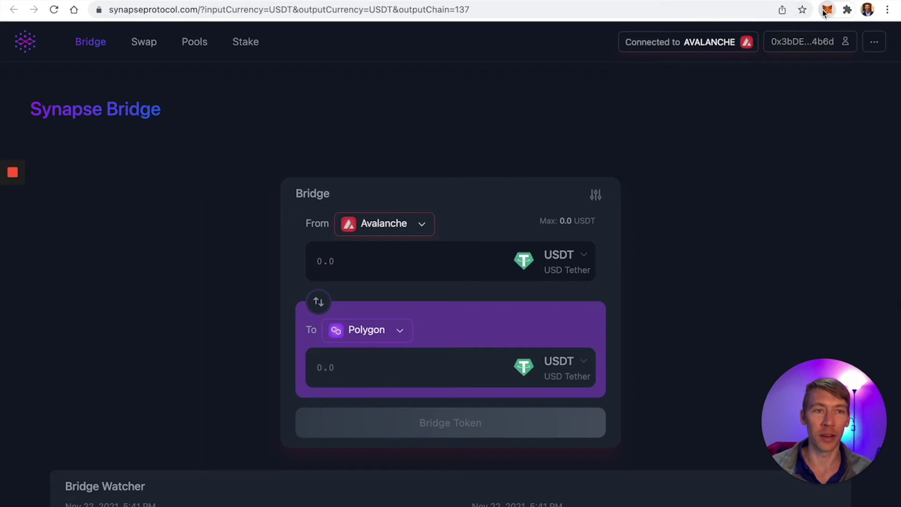
{"action": "left_click", "coordinate": [764, 46]}
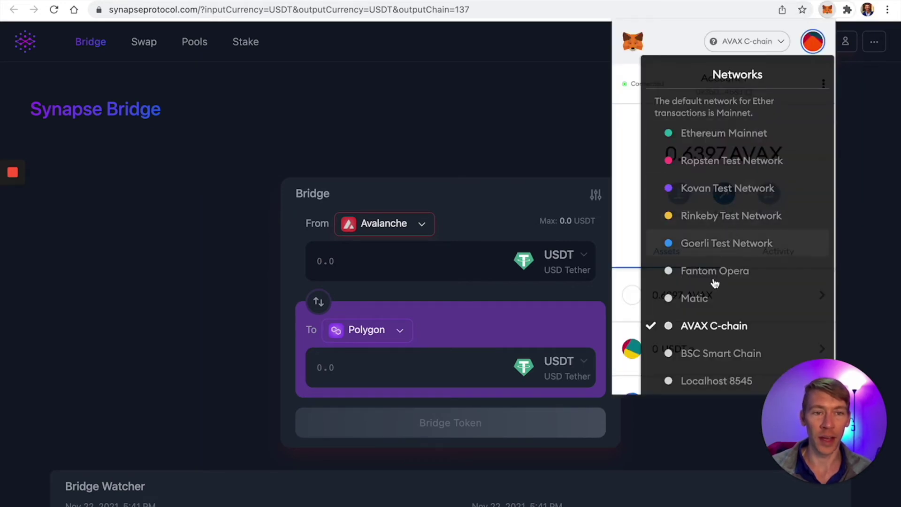
{"action": "left_click", "coordinate": [707, 259]}
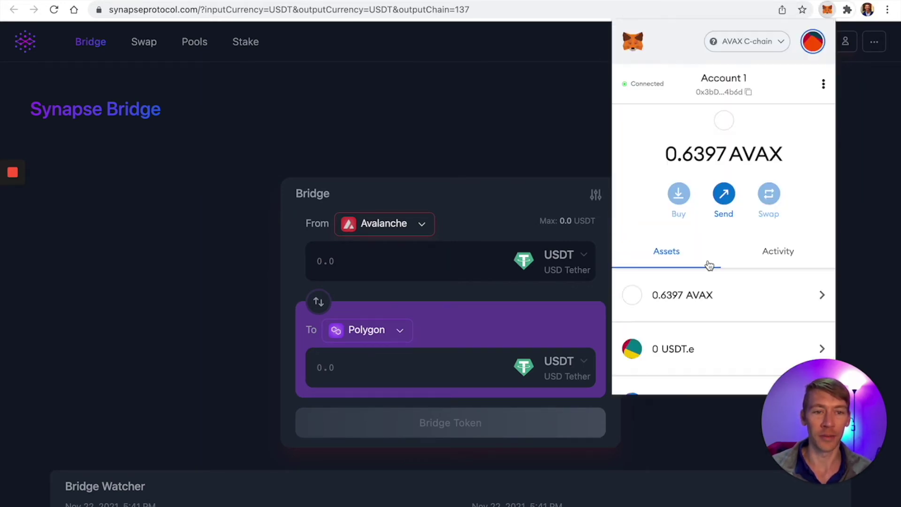
{"action": "scroll", "coordinate": [702, 274], "scroll_direction": "down", "scroll_amount": 3}
{"action": "scroll", "coordinate": [704, 267], "scroll_direction": "up", "scroll_amount": 1}
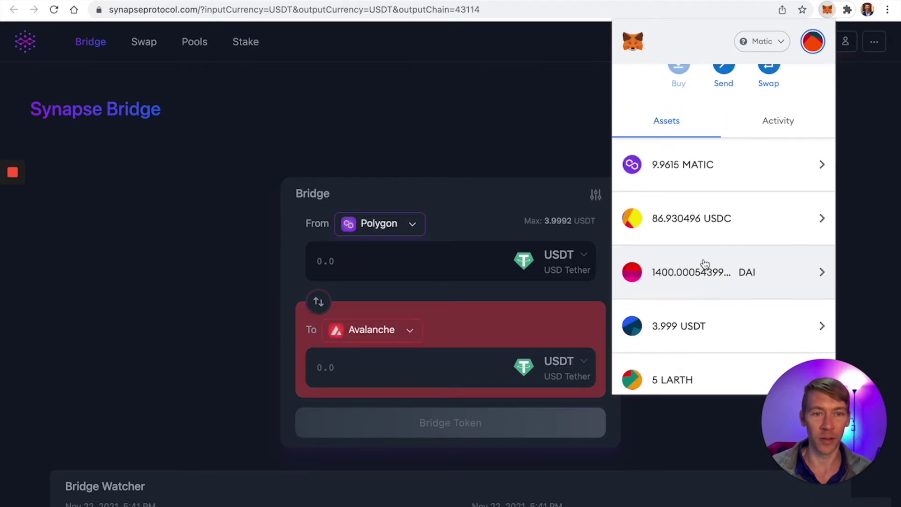
{"action": "scroll", "coordinate": [708, 262], "scroll_direction": "down", "scroll_amount": 2}
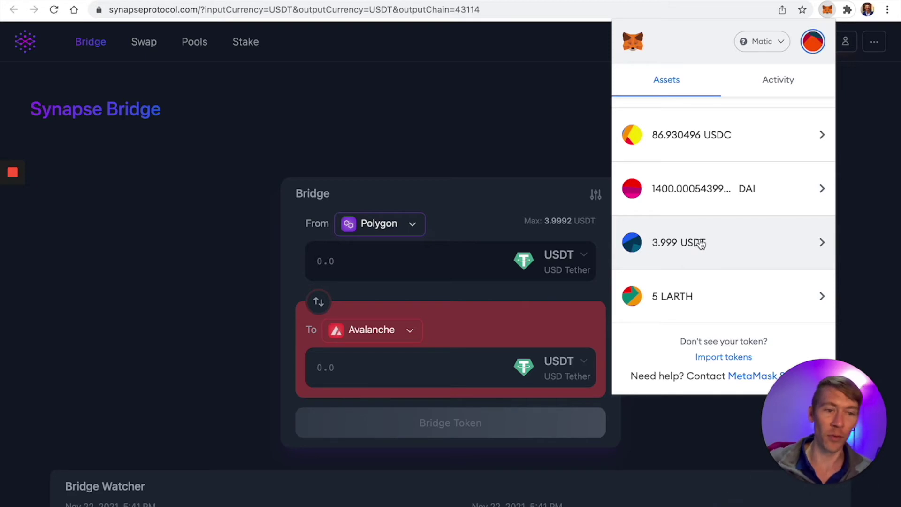
{"action": "scroll", "coordinate": [692, 251], "scroll_direction": "up", "scroll_amount": 4}
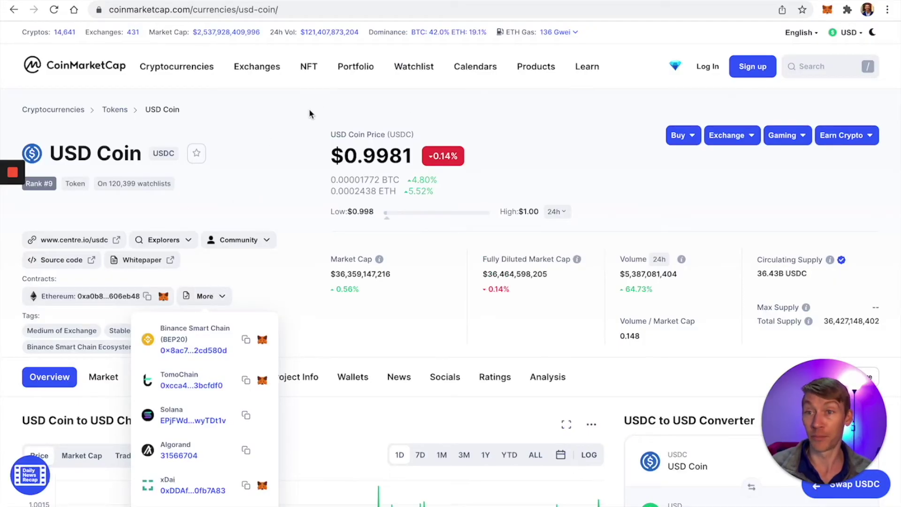
Step: Copy USDC's Polygon contract address from CoinMarketCap's other-chain contracts list
{"action": "left_click", "coordinate": [288, 199]}
{"action": "scroll", "coordinate": [216, 299], "scroll_direction": "down", "scroll_amount": 1}
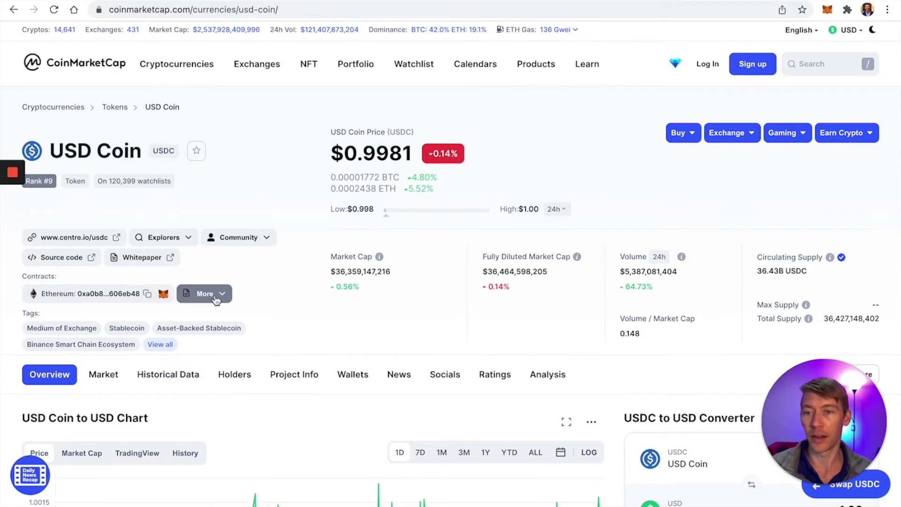
{"action": "left_click", "coordinate": [216, 295]}
{"action": "scroll", "coordinate": [217, 338], "scroll_direction": "down", "scroll_amount": 8}
{"action": "scroll", "coordinate": [205, 201], "scroll_direction": "up", "scroll_amount": 5}
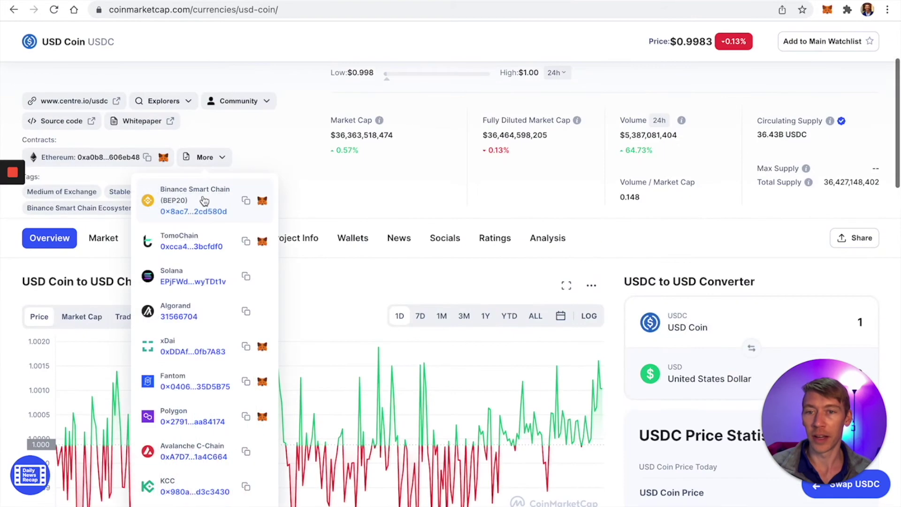
{"action": "scroll", "coordinate": [237, 305], "scroll_direction": "down", "scroll_amount": 2}
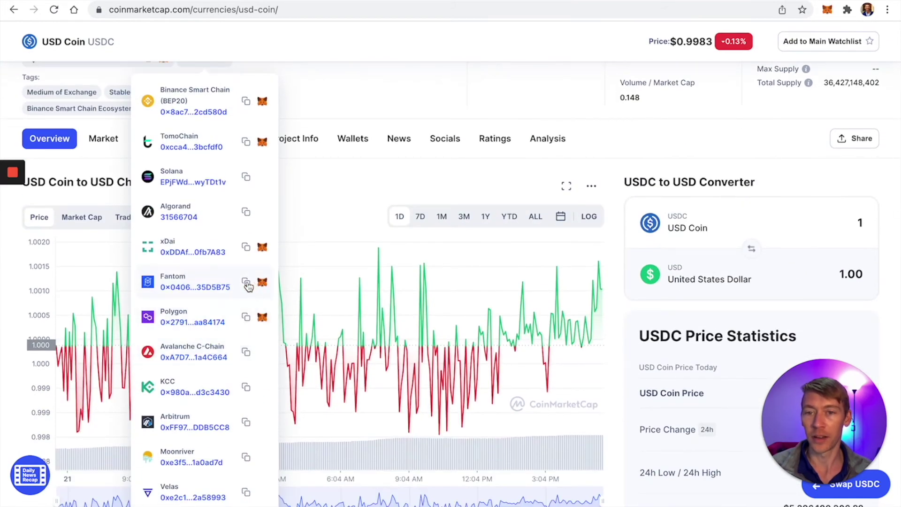
{"action": "left_click", "coordinate": [247, 284]}
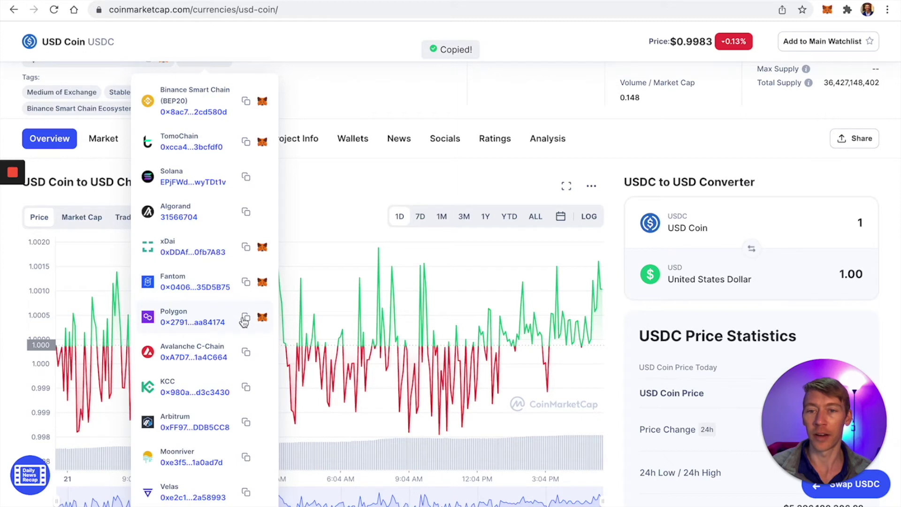
Step: Paste the Polygon USDC address into MetaMask's import-token form, which reports it already added
{"action": "left_click", "coordinate": [826, 11]}
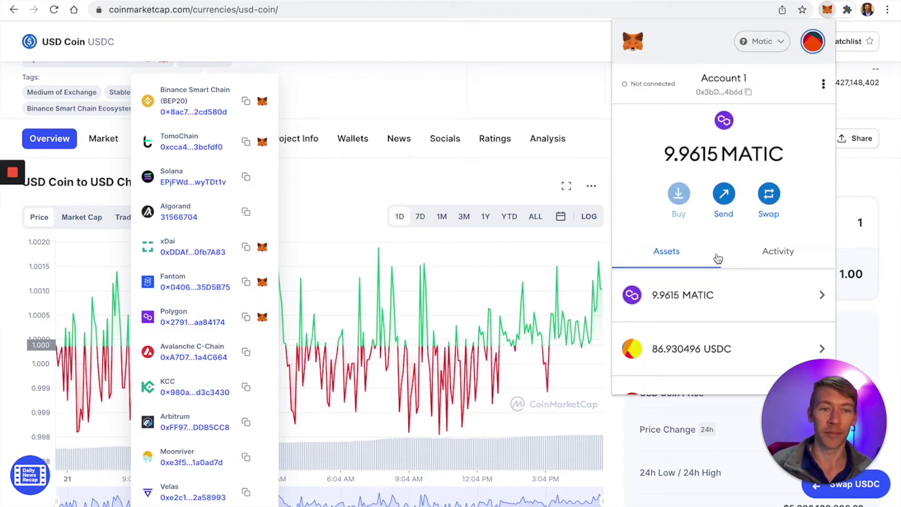
{"action": "scroll", "coordinate": [718, 258], "scroll_direction": "down", "scroll_amount": 5}
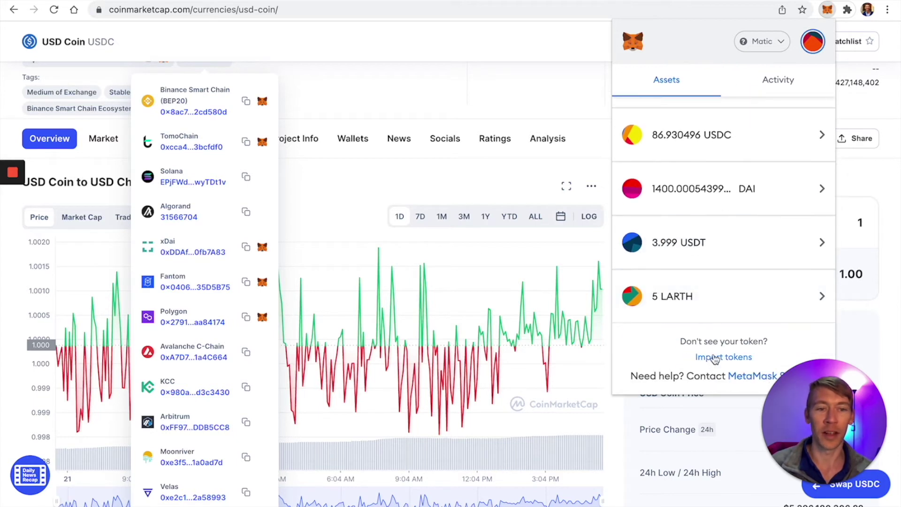
{"action": "left_click", "coordinate": [714, 358]}
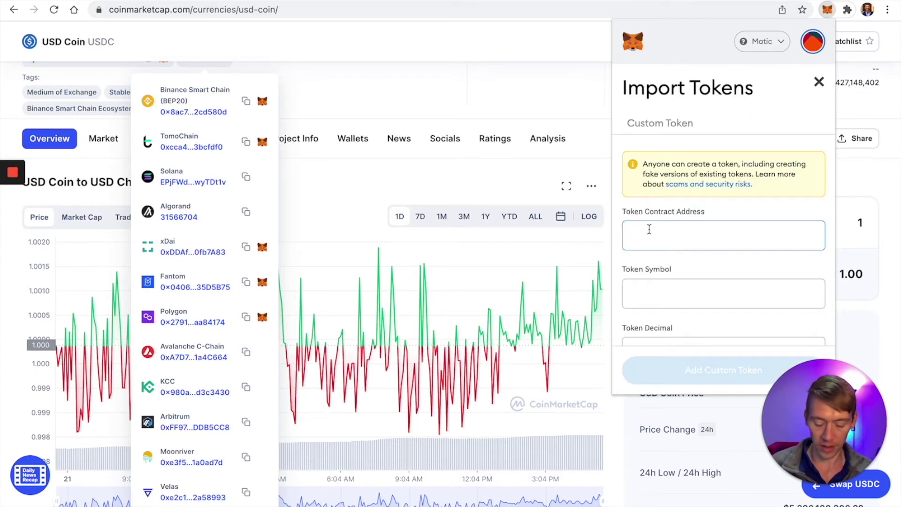
{"action": "key", "text": "ctrl+v"}
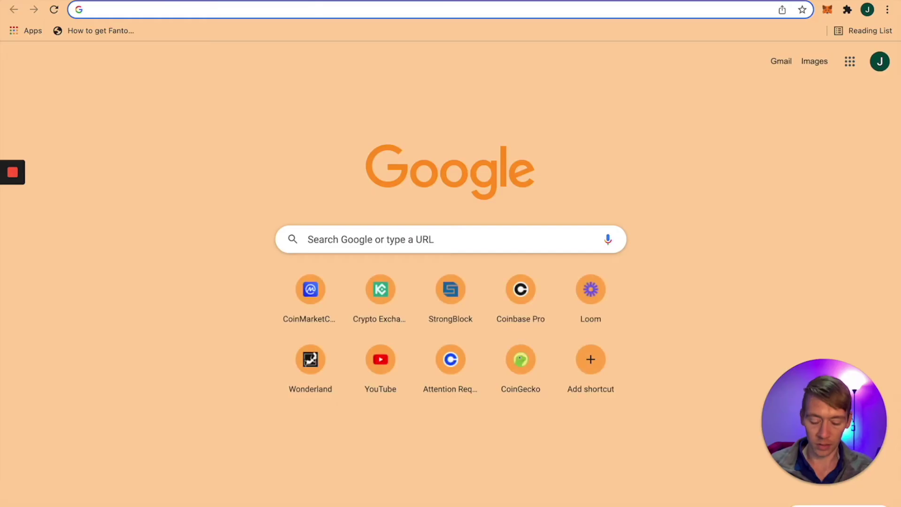
{"action": "type", "text": "coin"}
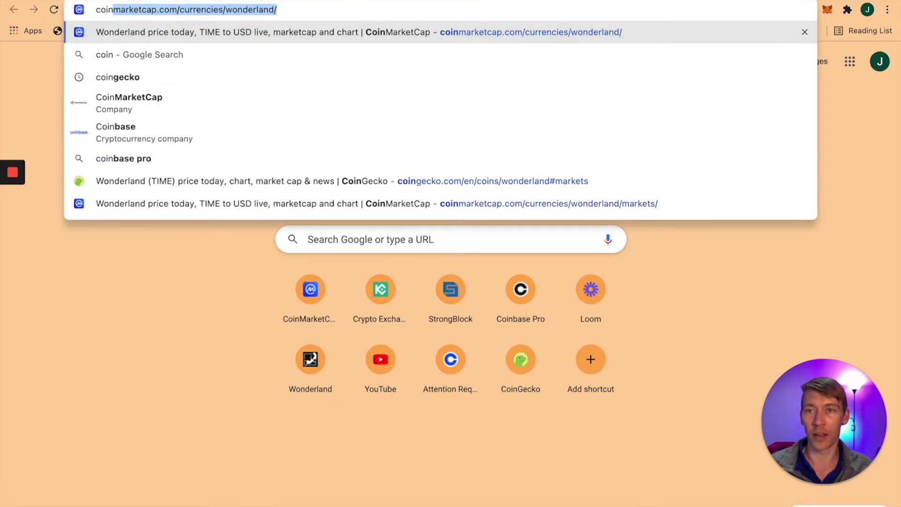
Step: Go to coinmarketcap.com, search 'klima' and open the Klima DAO page
{"action": "key", "text": "Right"}
{"action": "key", "text": "shift+Left"}
{"action": "key", "text": "shift+Left"}
{"action": "key", "text": "shift+Left"}
{"action": "key", "text": "shift+Left"}
{"action": "key", "text": "shift+Left"}
{"action": "key", "text": "shift+Left"}
{"action": "key", "text": "shift+Left"}
{"action": "key", "text": "shift+Left"}
{"action": "key", "text": "shift+Left"}
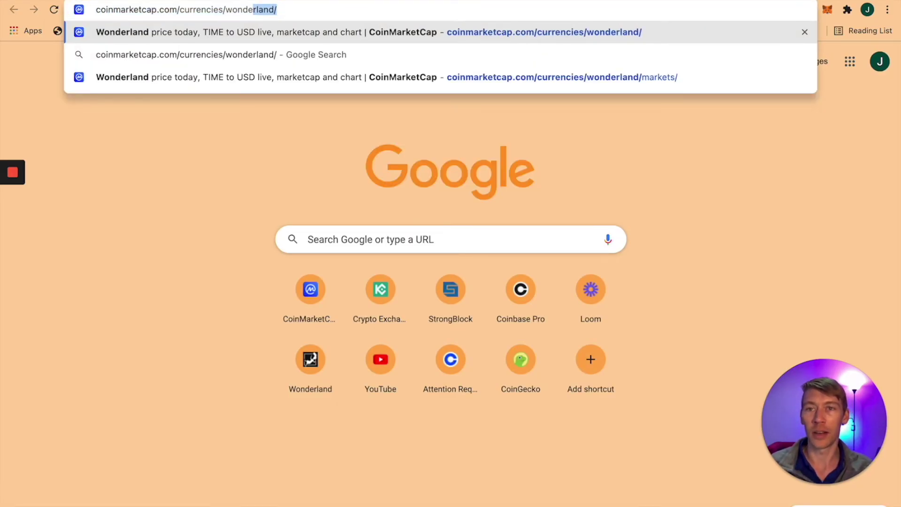
{"action": "key", "text": "BackSpace"}
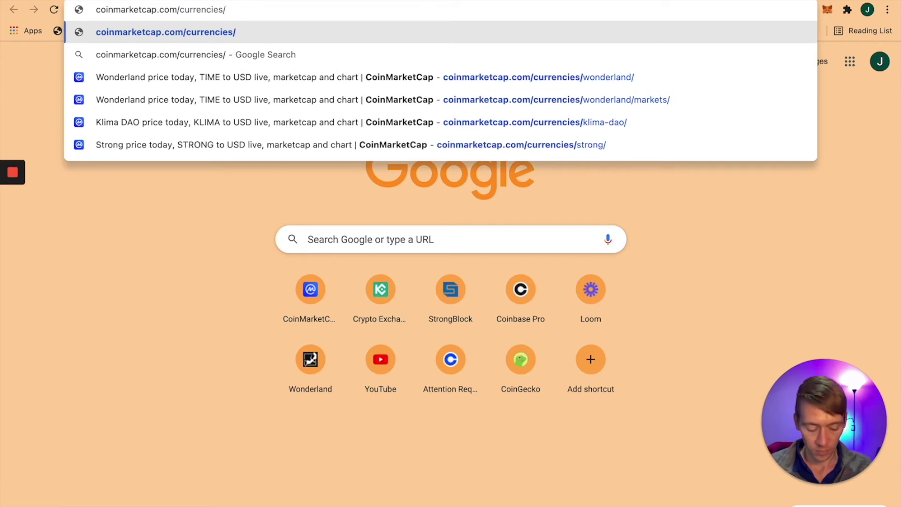
{"action": "key", "text": "BackSpace"}
{"action": "key", "text": "Return"}
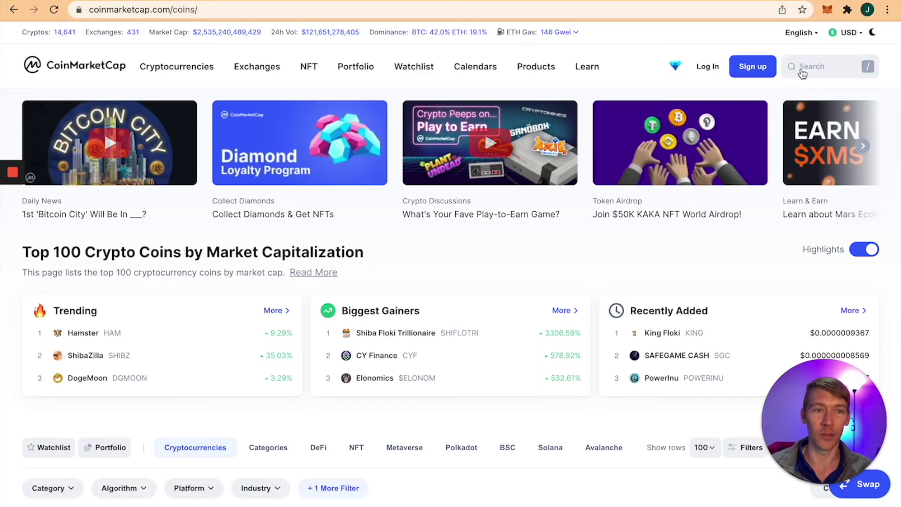
{"action": "left_click", "coordinate": [804, 65]}
{"action": "type", "text": "klima"}
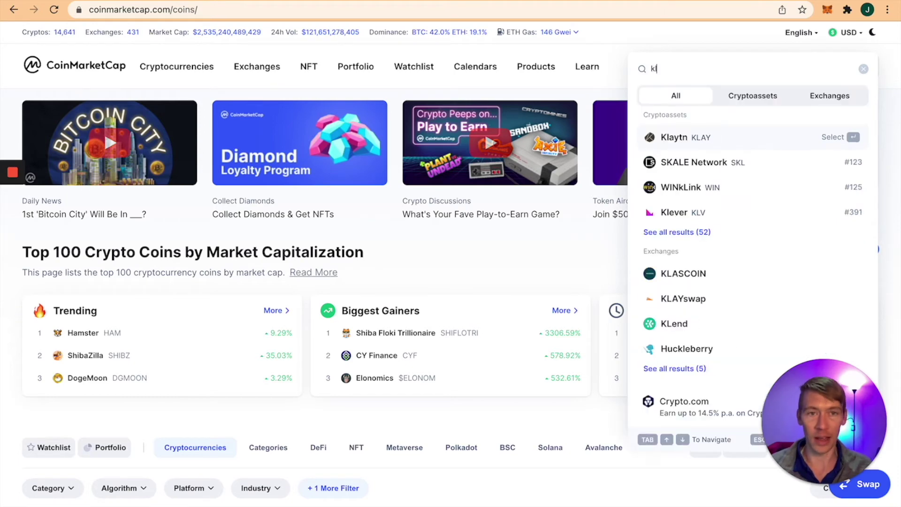
{"action": "left_click", "coordinate": [793, 113]}
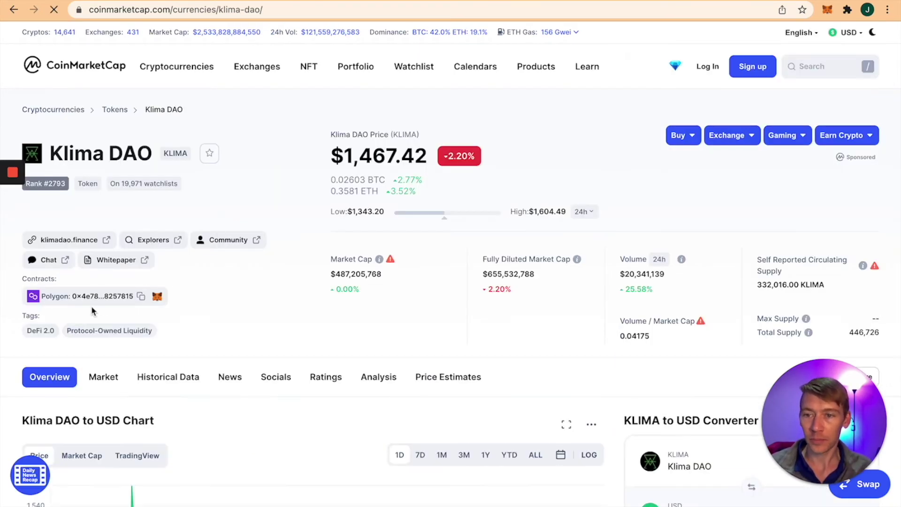
Step: Show Klima DAO's markets, led by Sushiswap (Polygon) BCT/KLIMA at 90.50% of volume
{"action": "scroll", "coordinate": [101, 347], "scroll_direction": "down", "scroll_amount": 1}
{"action": "left_click", "coordinate": [105, 359]}
{"action": "scroll", "coordinate": [198, 335], "scroll_direction": "down", "scroll_amount": 3}
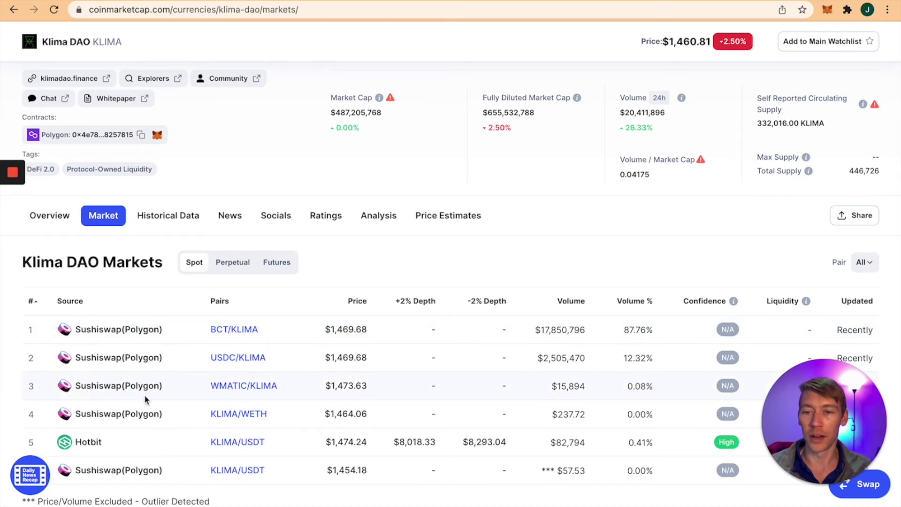
{"action": "scroll", "coordinate": [162, 394], "scroll_direction": "down", "scroll_amount": 1}
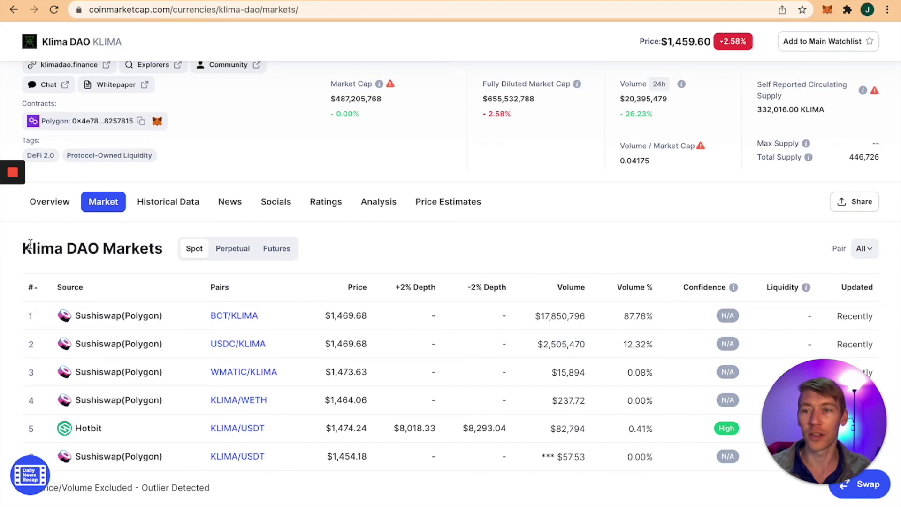
{"action": "left_click", "coordinate": [12, 225]}
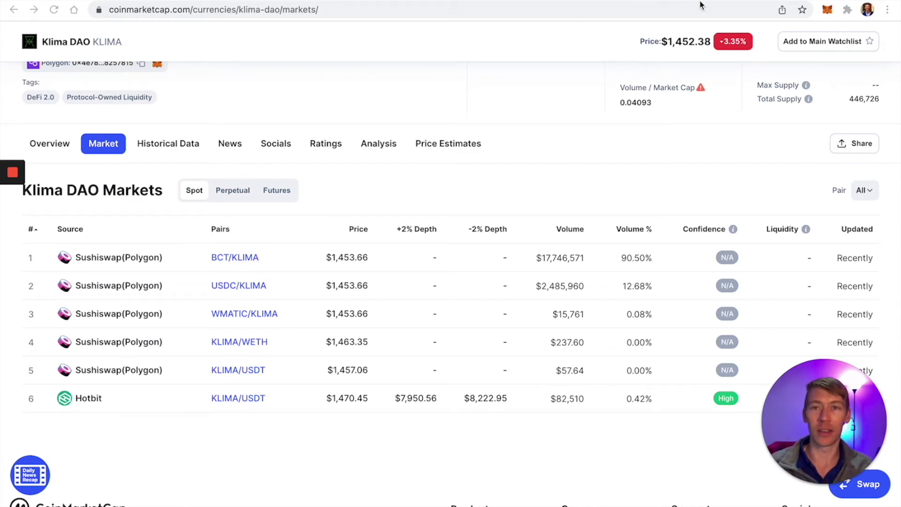
Step: Open quickswap.exchange and select USDT as the token to swap from
{"action": "key", "text": "super+t"}
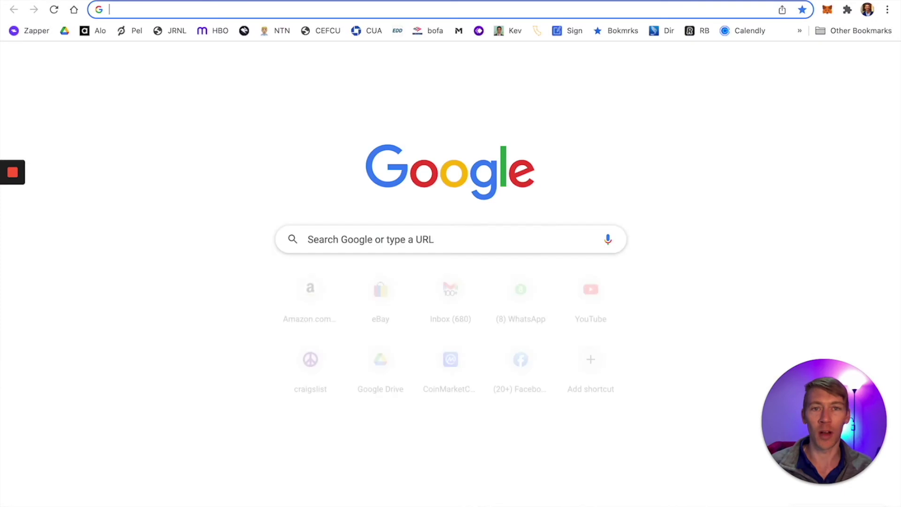
{"action": "type", "text": "q"}
{"action": "key", "text": "Return"}
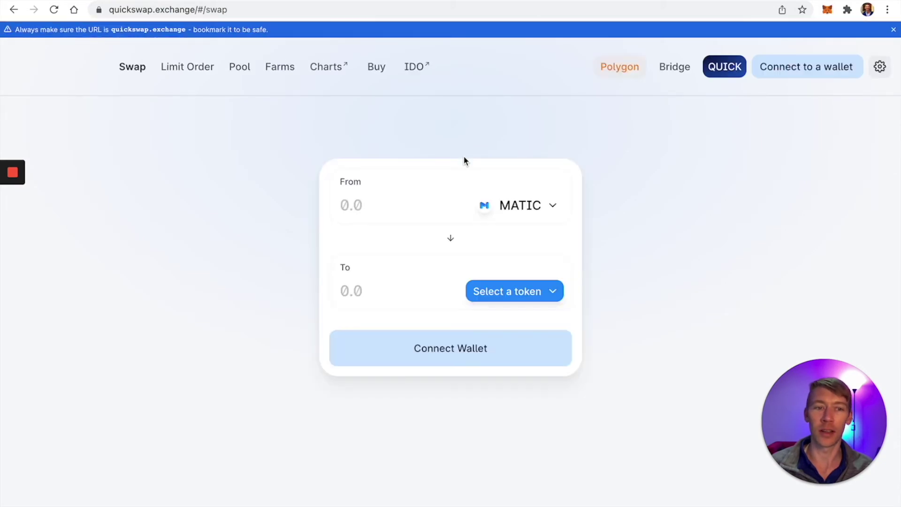
{"action": "left_click", "coordinate": [513, 217]}
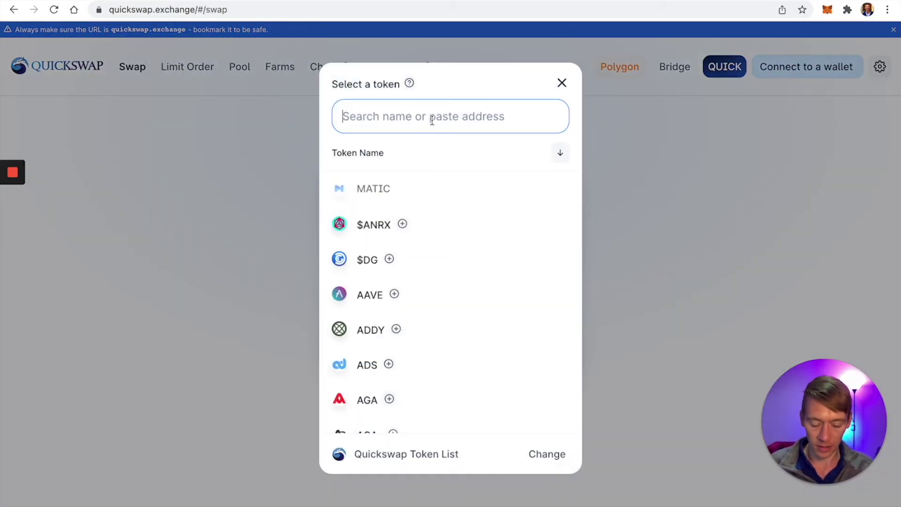
{"action": "type", "text": "usdt"}
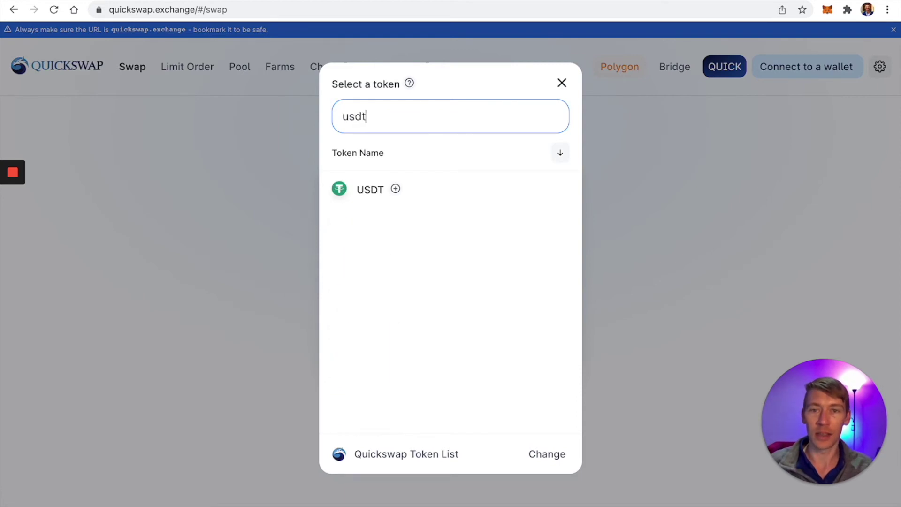
{"action": "left_click", "coordinate": [378, 192]}
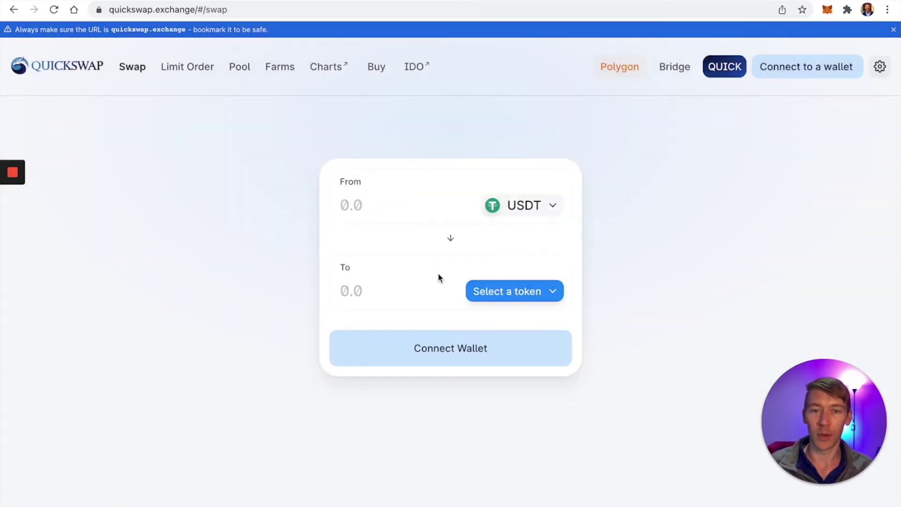
Step: Swap 3.9992 USDT for about 3.97964 USDC and approve it in MetaMask
{"action": "left_click", "coordinate": [510, 292]}
{"action": "type", "text": "usdc"}
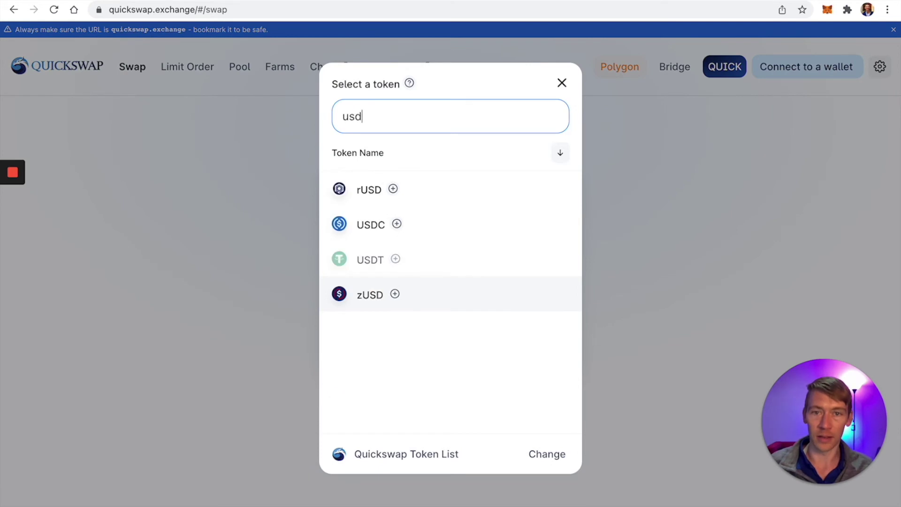
{"action": "left_click", "coordinate": [372, 196]}
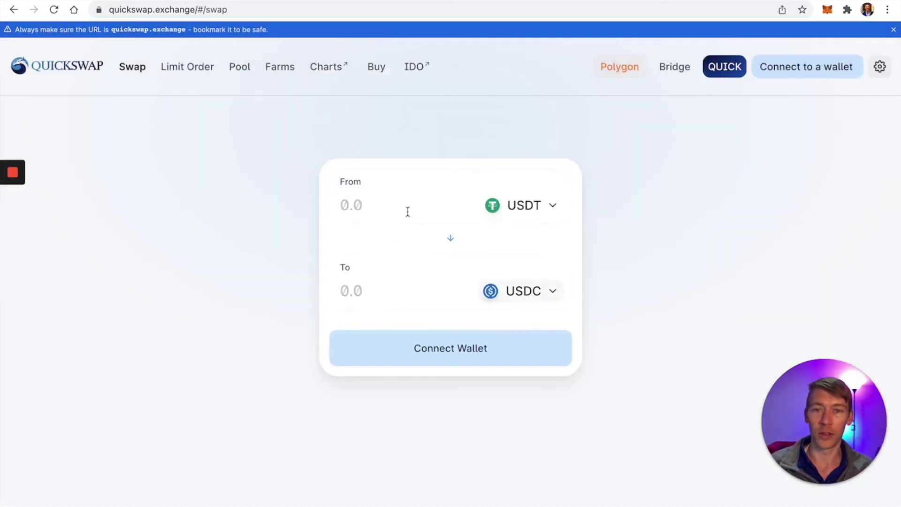
{"action": "left_click", "coordinate": [432, 204]}
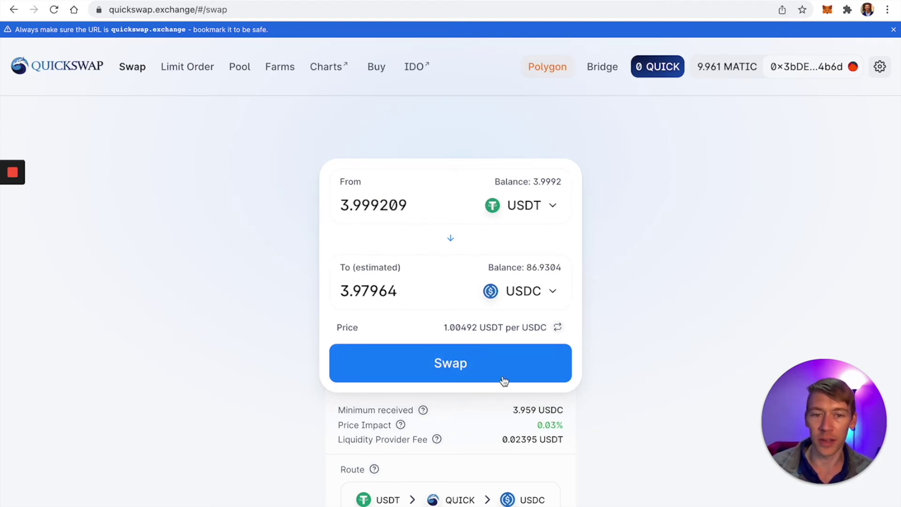
{"action": "left_click", "coordinate": [469, 371]}
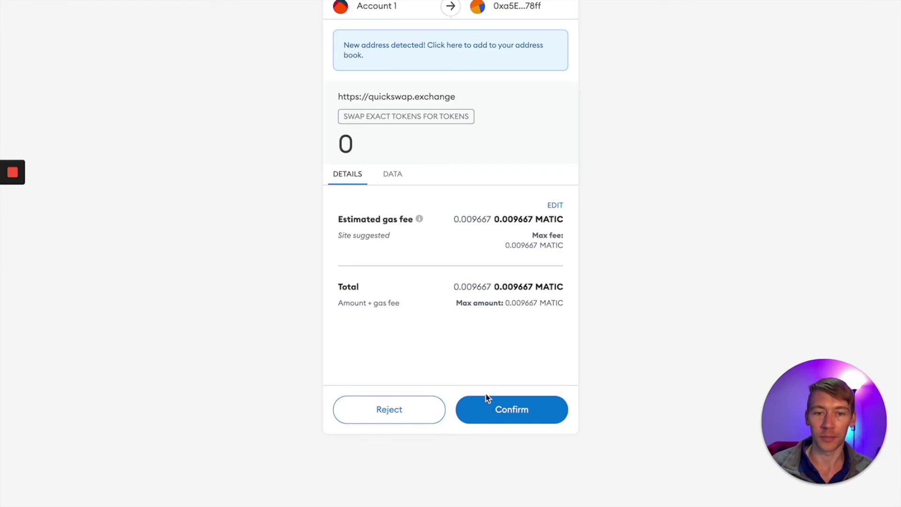
{"action": "left_click", "coordinate": [487, 400]}
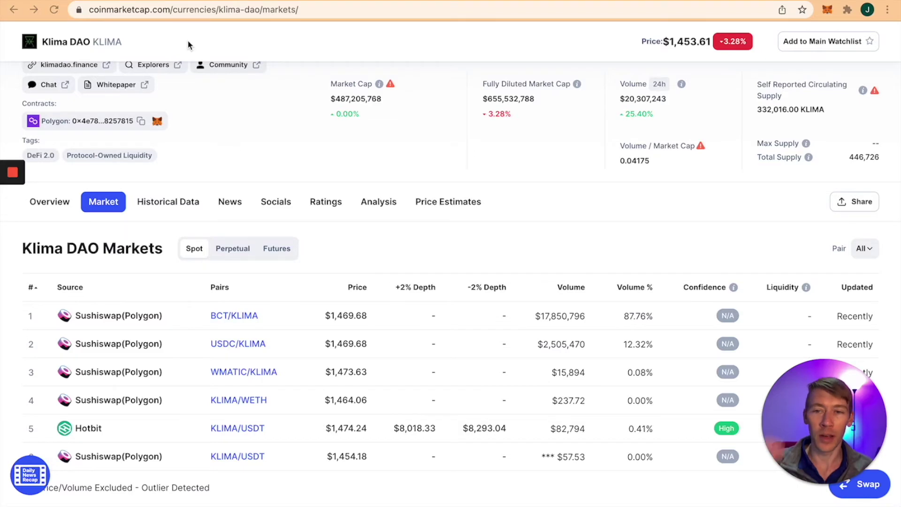
Step: Open the USDC/KLIMA pair on SushiSwap and set USDC as the token to swap from
{"action": "scroll", "coordinate": [187, 45], "scroll_direction": "up", "scroll_amount": 4}
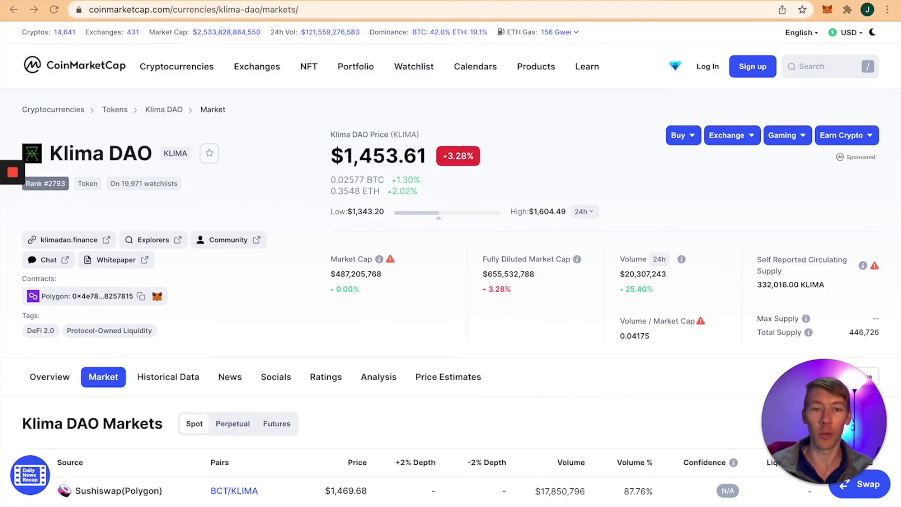
{"action": "scroll", "coordinate": [167, 289], "scroll_direction": "down", "scroll_amount": 1}
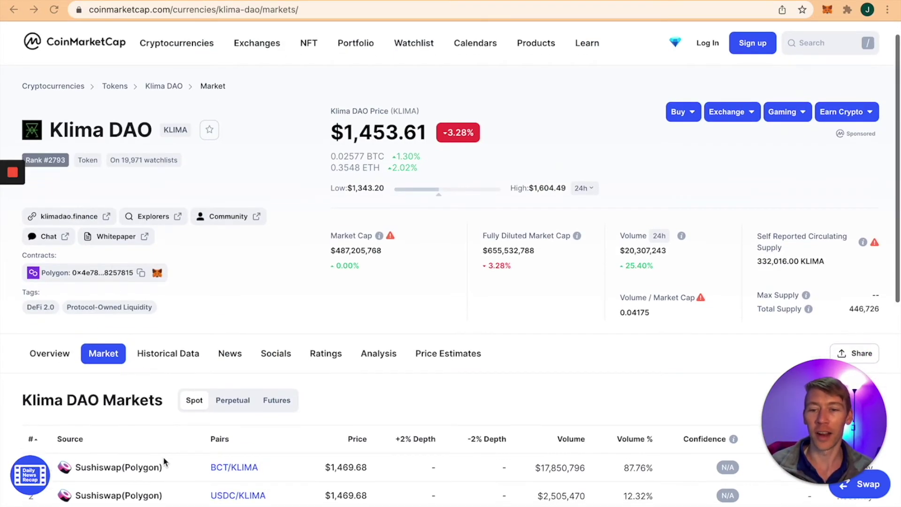
{"action": "left_click", "coordinate": [229, 497]}
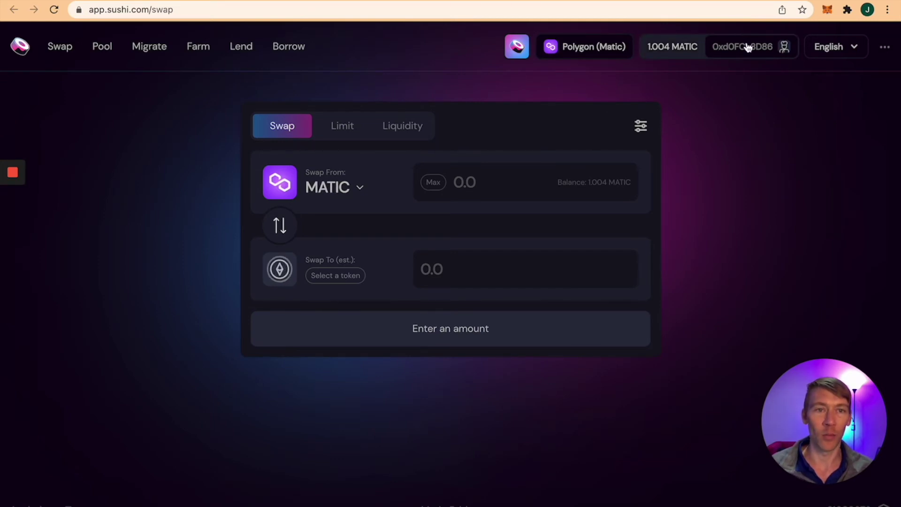
{"action": "left_click", "coordinate": [353, 196]}
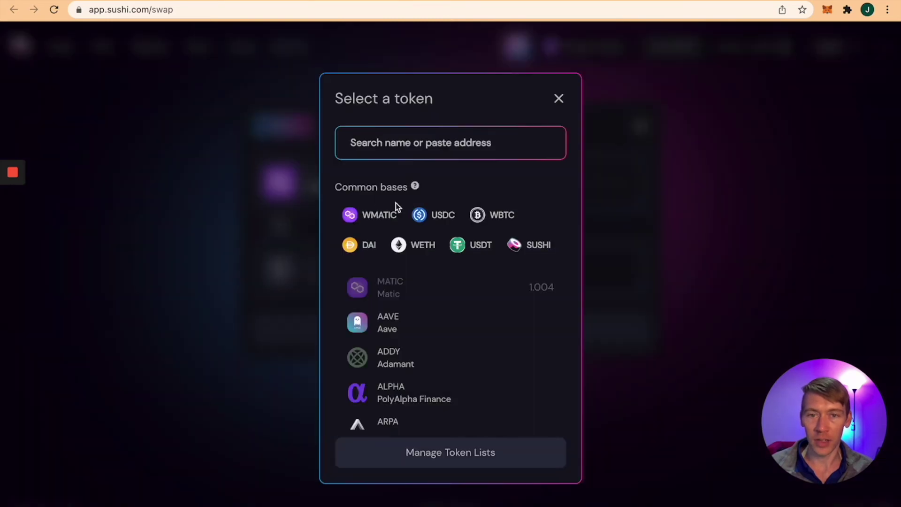
{"action": "left_click", "coordinate": [427, 217]}
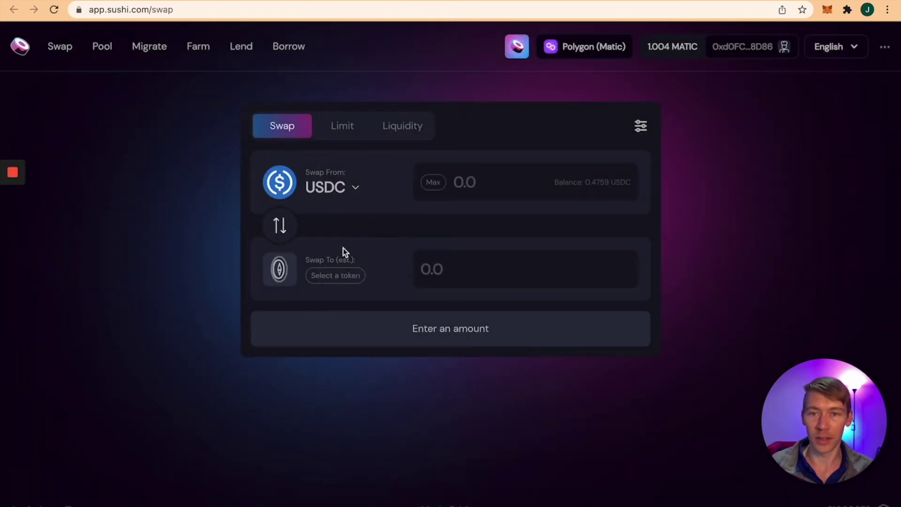
Step: Choose KLIMA as the token to receive and enter 5 USDC
{"action": "left_click", "coordinate": [341, 276]}
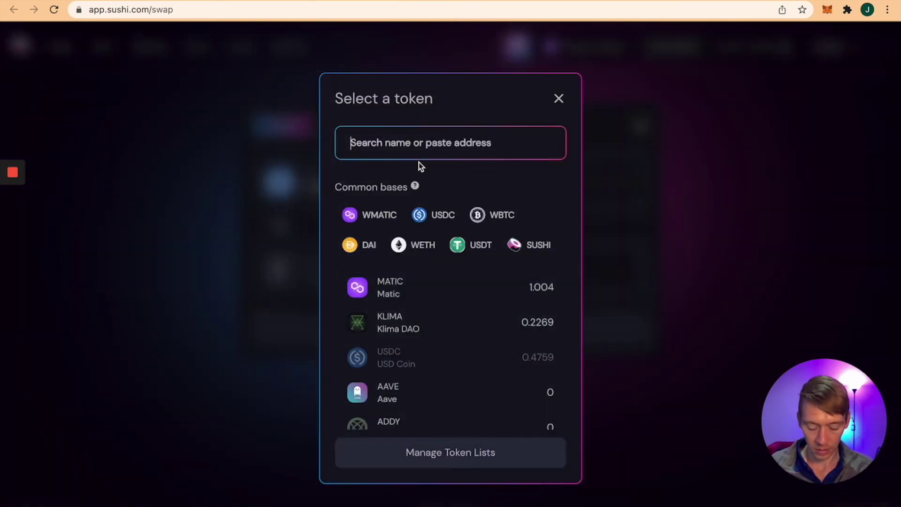
{"action": "type", "text": "klima"}
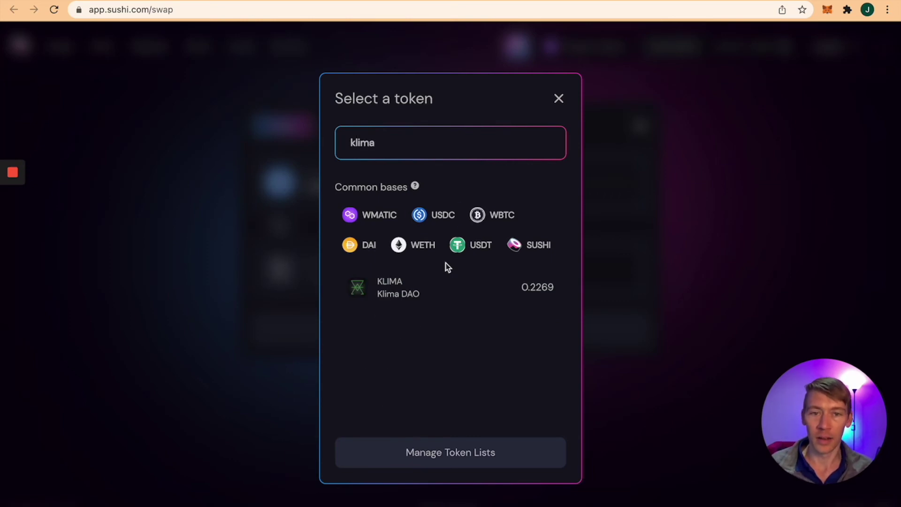
{"action": "left_click", "coordinate": [441, 302]}
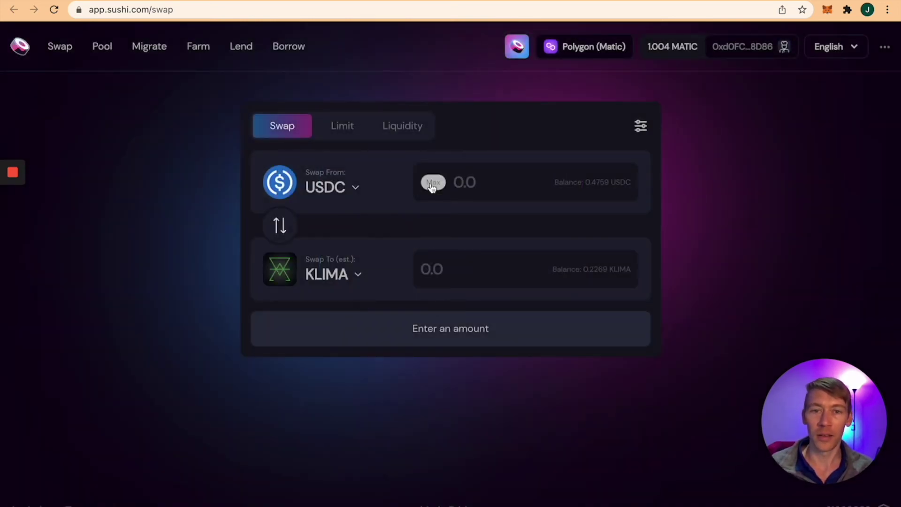
{"action": "left_click", "coordinate": [480, 184]}
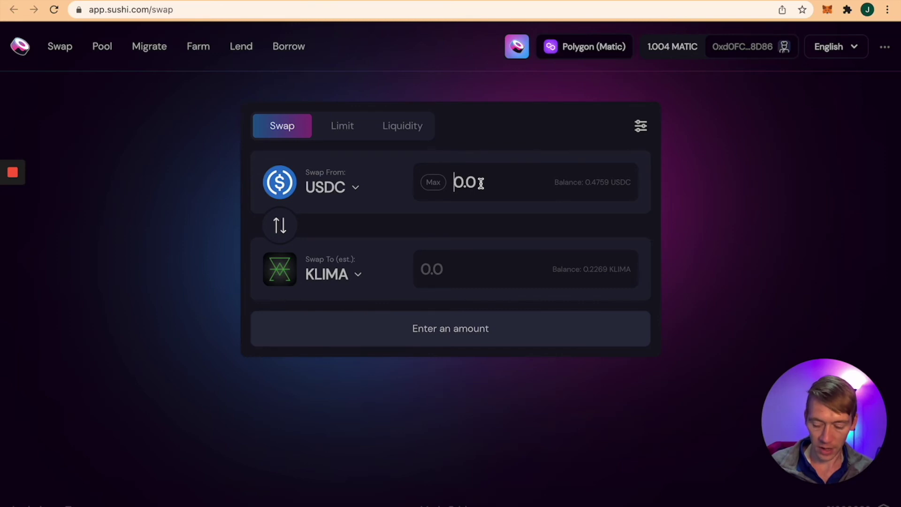
{"action": "type", "text": "5"}
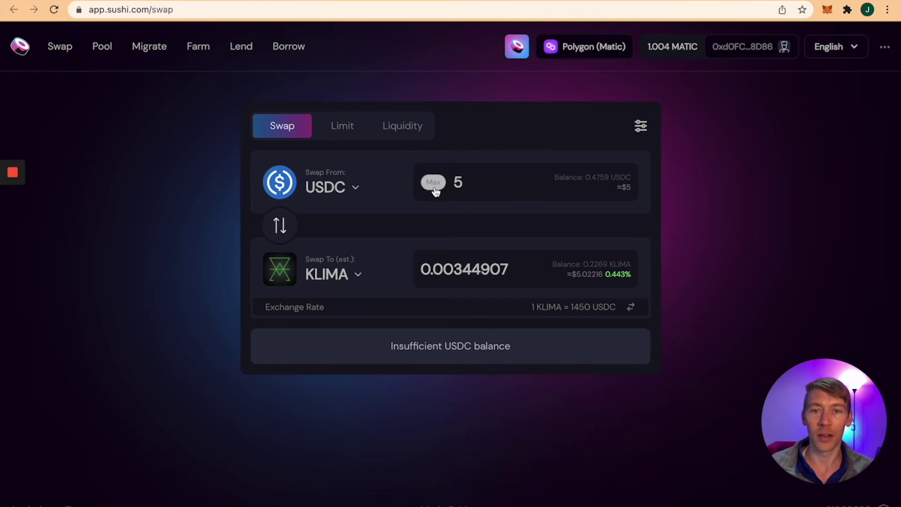
{"action": "left_click", "coordinate": [825, 10]}
Step: Check the wallet's token balances and lower the swap amount to 0.4 USDC
{"action": "left_click", "coordinate": [679, 249]}
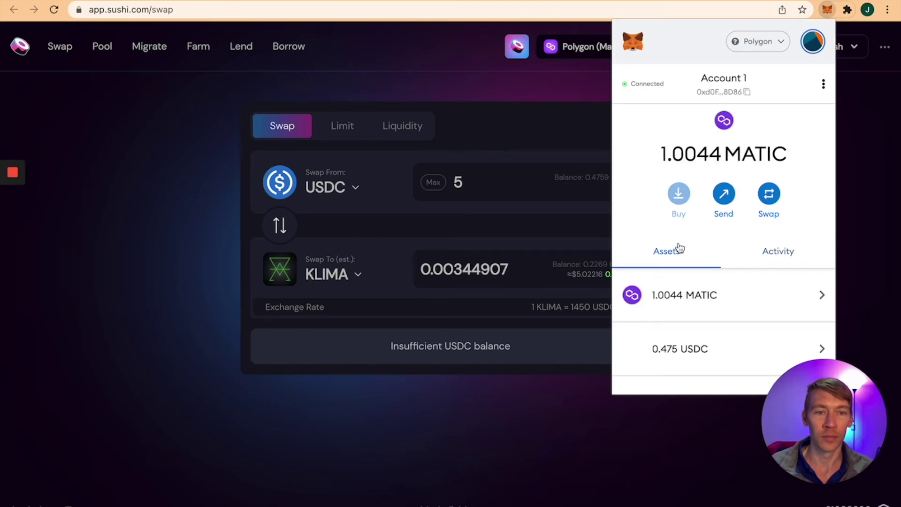
{"action": "scroll", "coordinate": [659, 287], "scroll_direction": "down", "scroll_amount": 2}
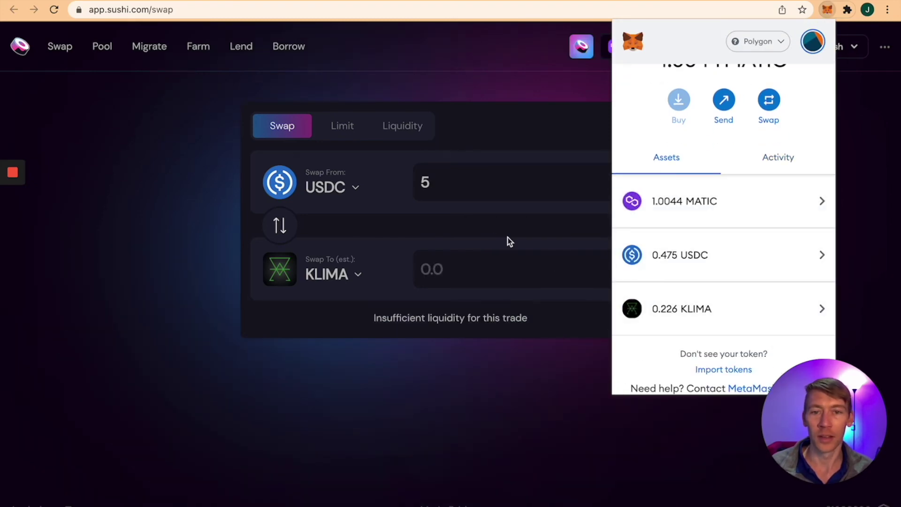
{"action": "left_click", "coordinate": [478, 192]}
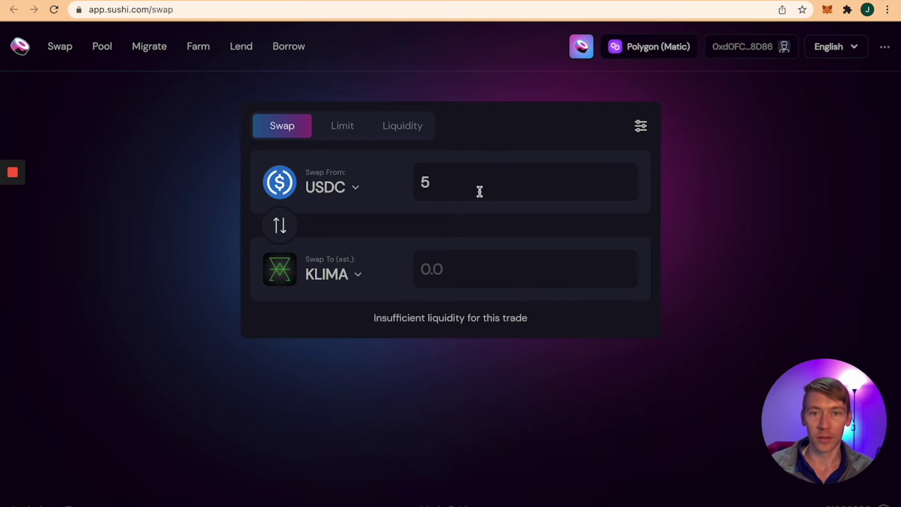
{"action": "key", "text": "super+a"}
{"action": "key", "text": "BackSpace"}
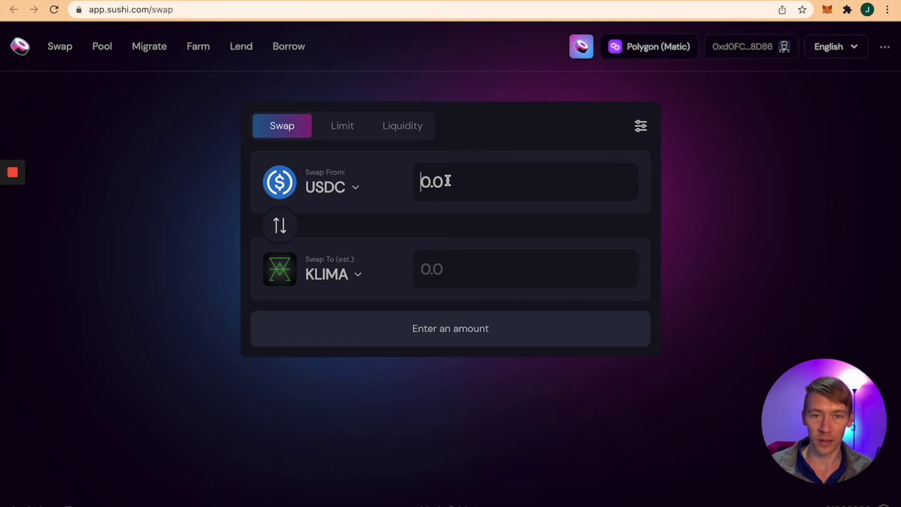
{"action": "type", "text": ".4"}
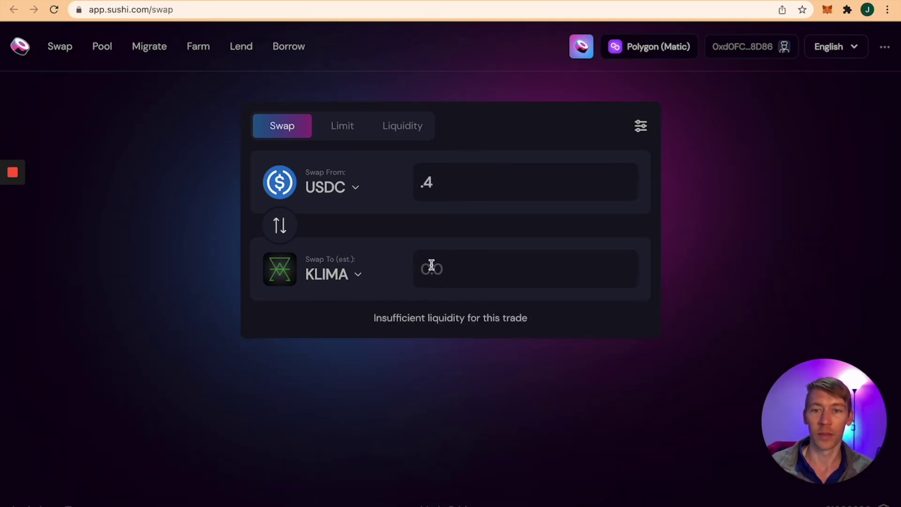
{"action": "left_click", "coordinate": [467, 271]}
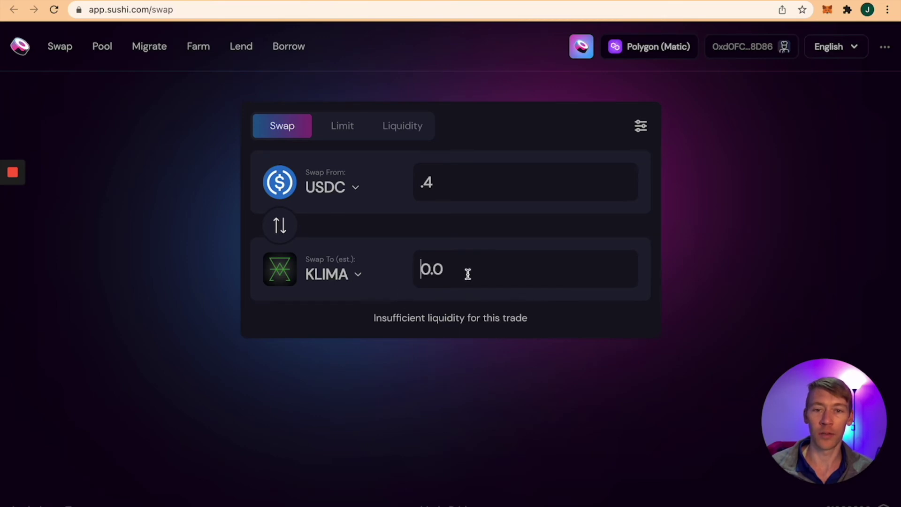
{"action": "left_click", "coordinate": [393, 295]}
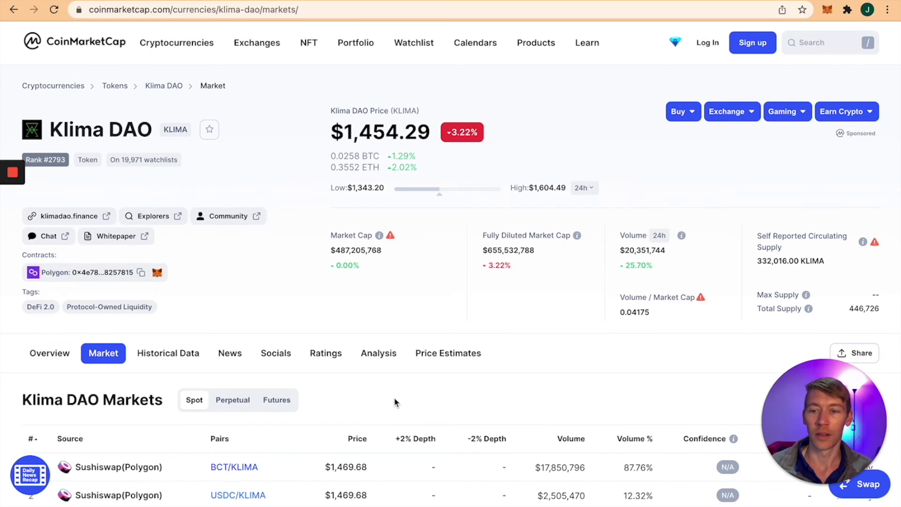
{"action": "scroll", "coordinate": [233, 435], "scroll_direction": "down", "scroll_amount": 2}
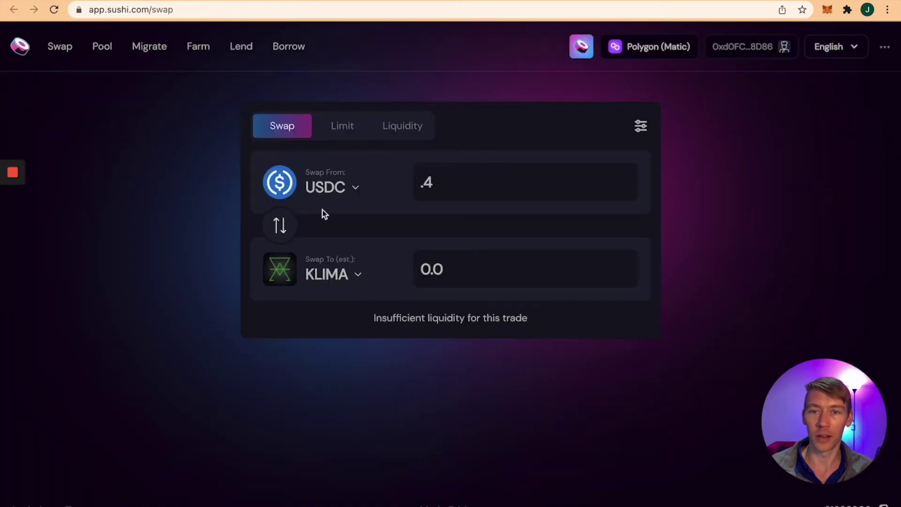
Step: Swap from WMATIC instead, check the wallet, and change the amount to 0.2
{"action": "left_click", "coordinate": [338, 190]}
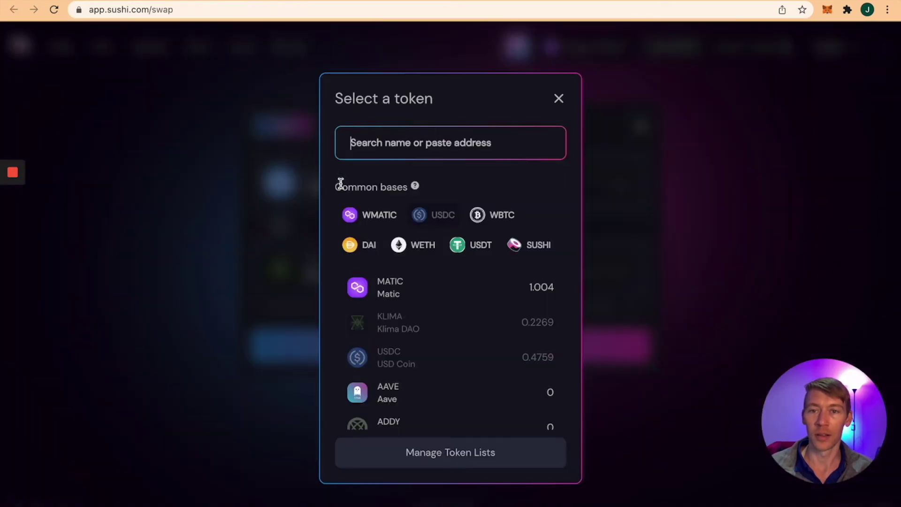
{"action": "left_click", "coordinate": [350, 216]}
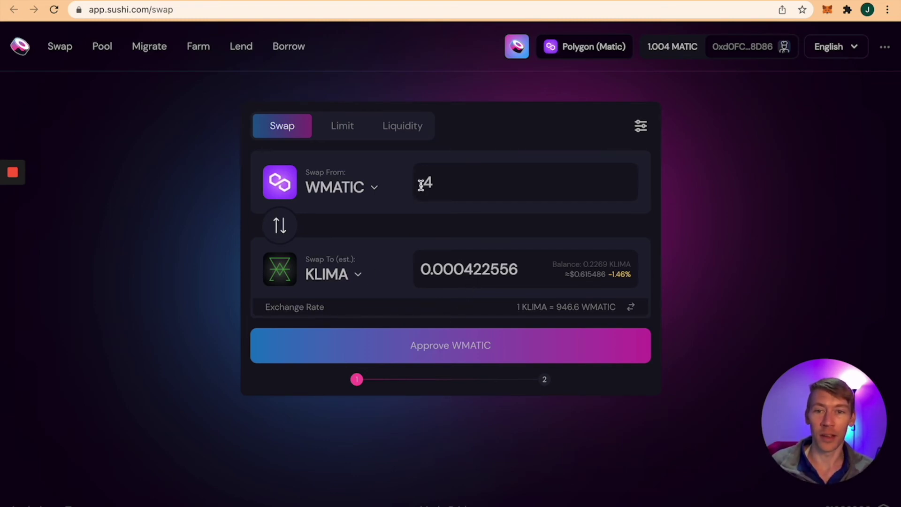
{"action": "left_click", "coordinate": [828, 10]}
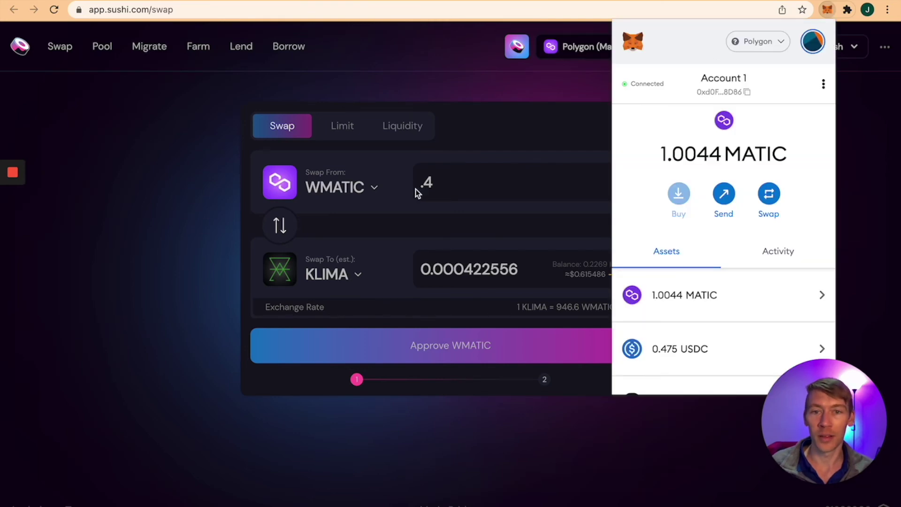
{"action": "left_click", "coordinate": [440, 183]}
{"action": "key", "text": "BackSpace"}
{"action": "type", "text": "2"}
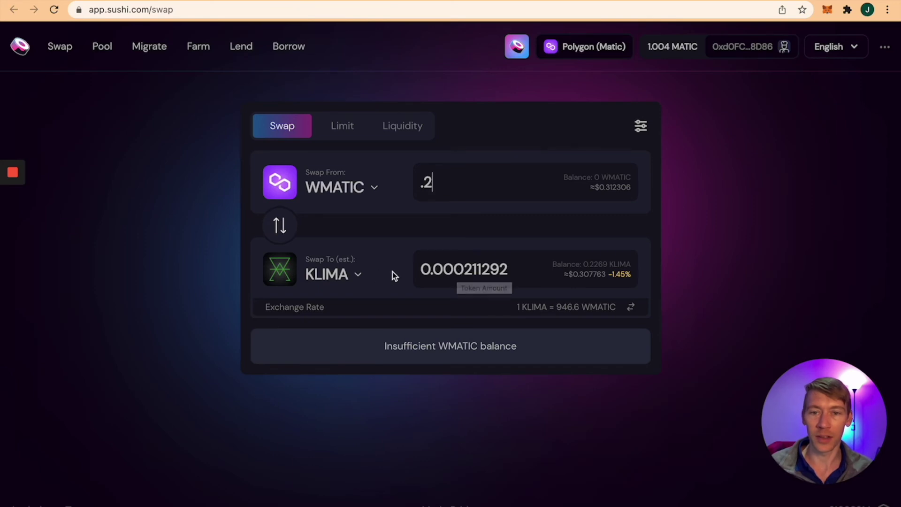
{"action": "left_click", "coordinate": [359, 277]}
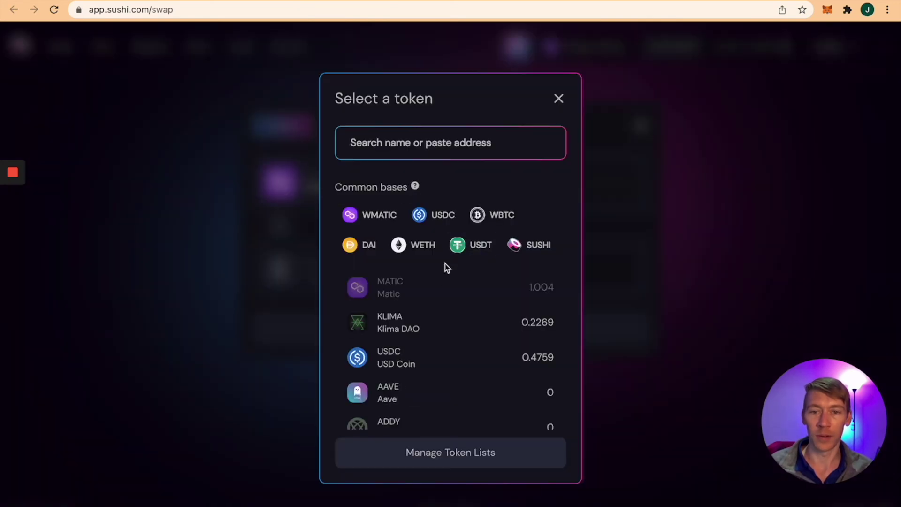
Step: Swap 0.2 MATIC for KLIMA, confirm it in the wallet, and view it on the explorer
{"action": "left_click", "coordinate": [412, 332]}
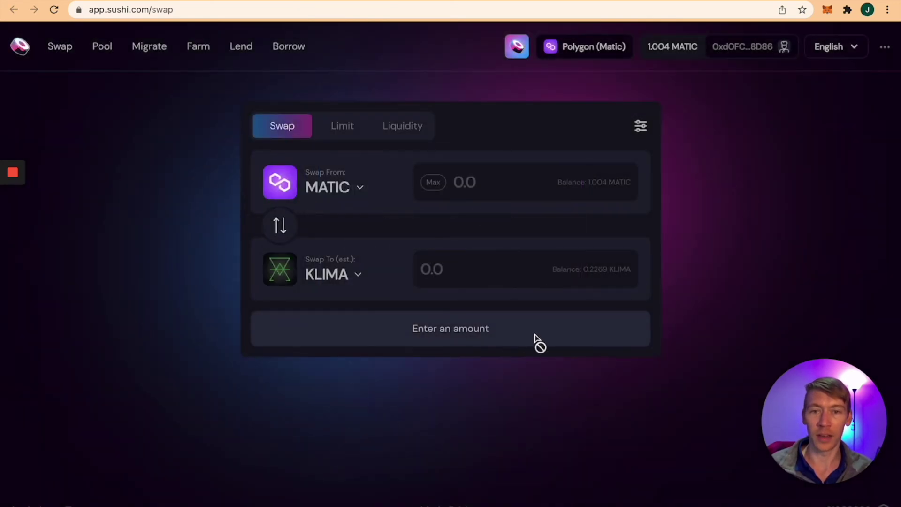
{"action": "left_click", "coordinate": [504, 175]}
{"action": "type", "text": ".2"}
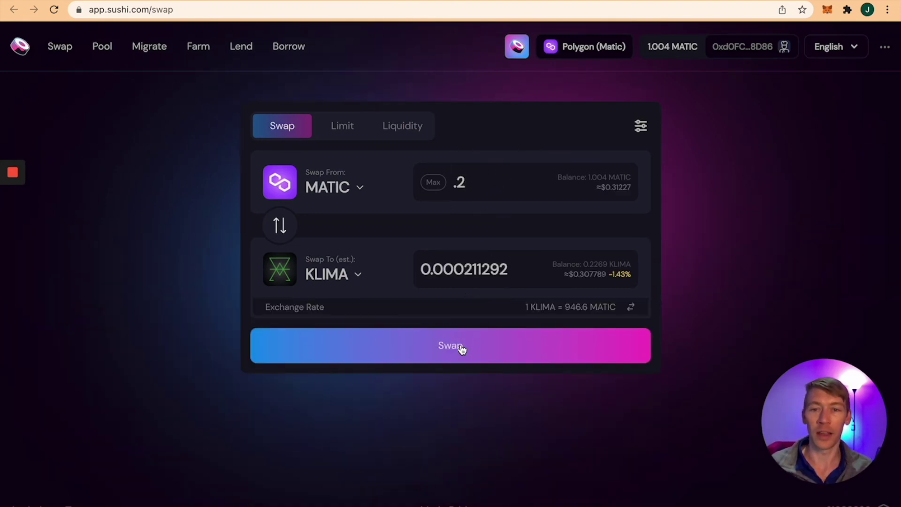
{"action": "left_click", "coordinate": [462, 348]}
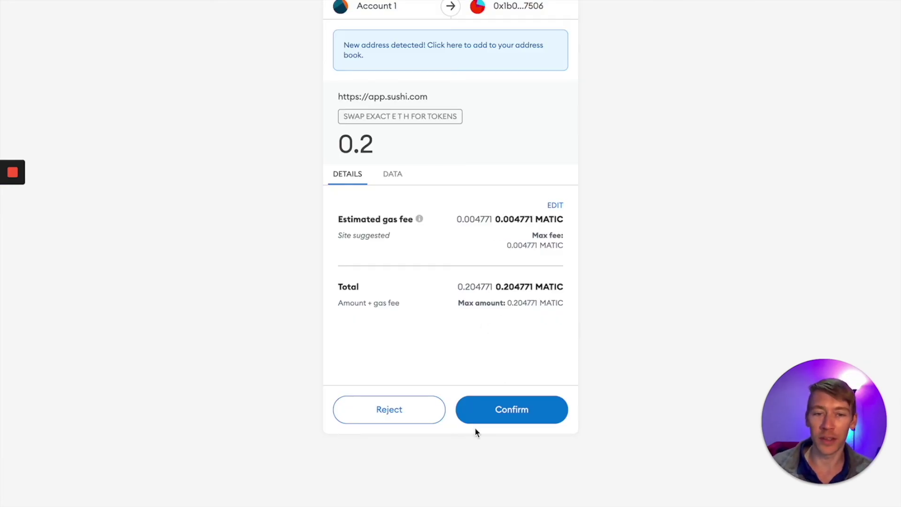
{"action": "left_click", "coordinate": [486, 419]}
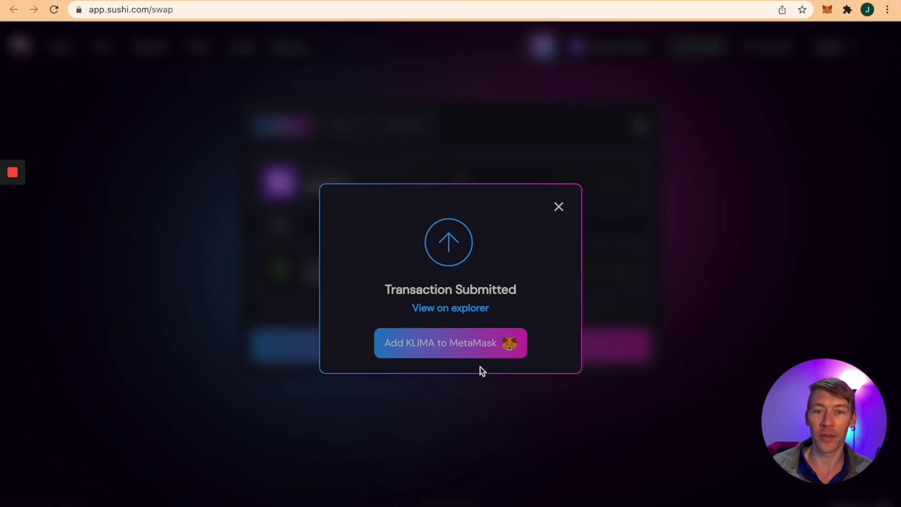
{"action": "left_click", "coordinate": [442, 312]}
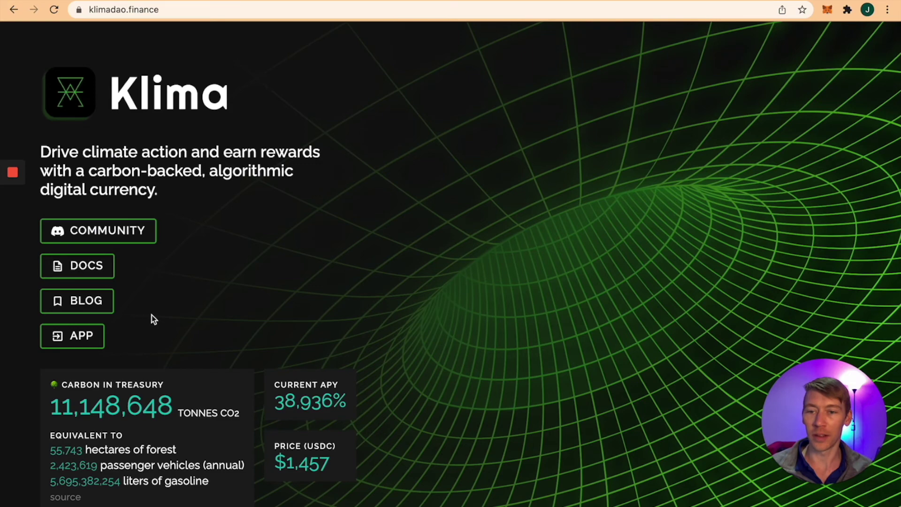
Step: Open the Klima app's Stake page and enter the full 0.226917982 KLIMA balance
{"action": "scroll", "coordinate": [151, 314], "scroll_direction": "down", "scroll_amount": 3}
{"action": "scroll", "coordinate": [151, 314], "scroll_direction": "up", "scroll_amount": 3}
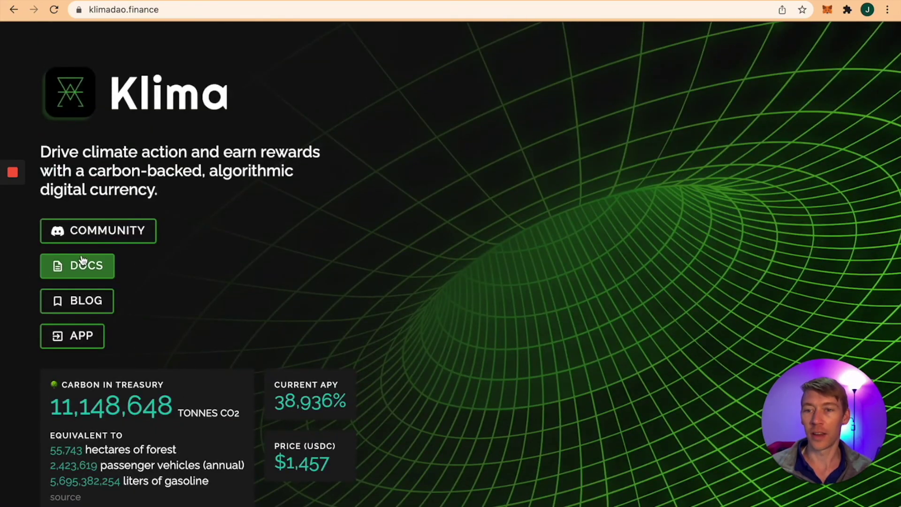
{"action": "left_click", "coordinate": [80, 335]}
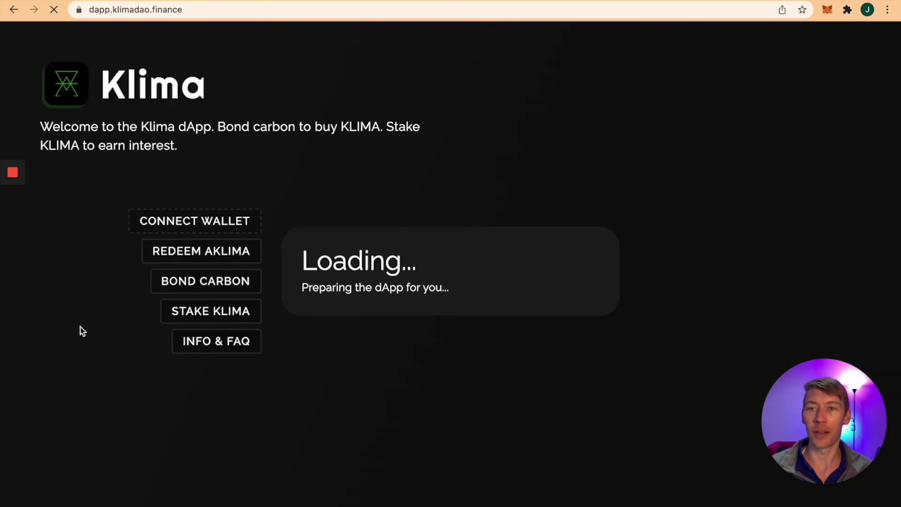
{"action": "left_click", "coordinate": [827, 11]}
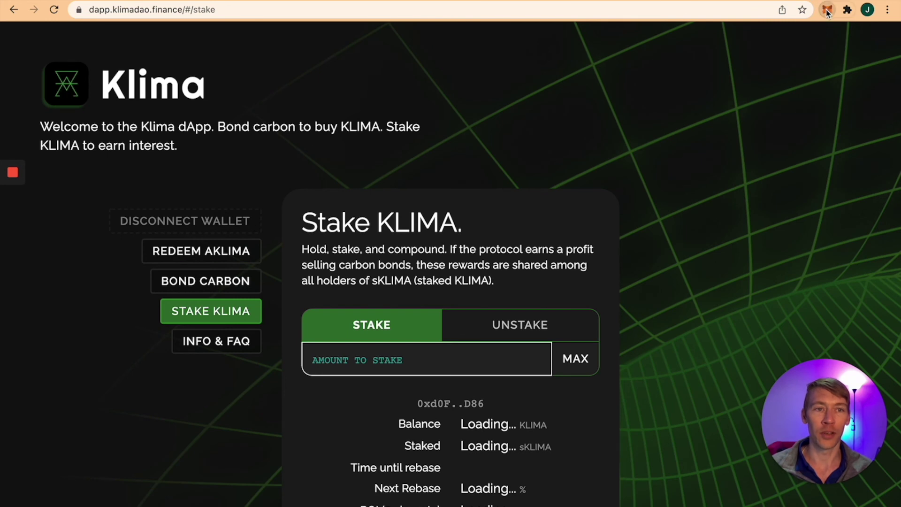
{"action": "left_click", "coordinate": [528, 164]}
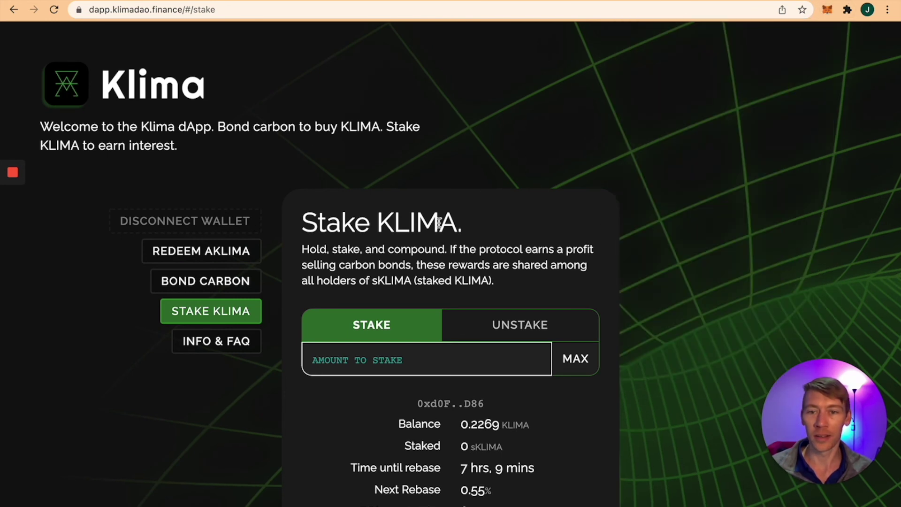
{"action": "left_click", "coordinate": [382, 364]}
{"action": "left_click", "coordinate": [576, 359]}
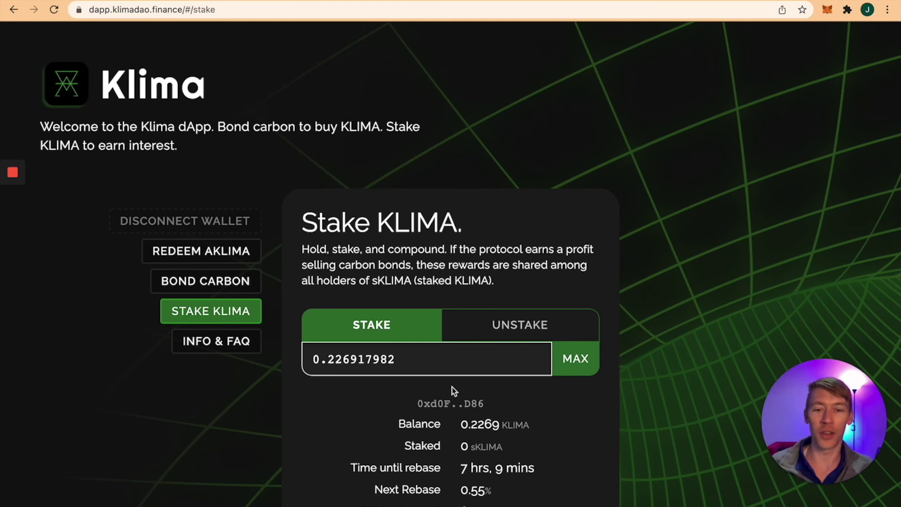
{"action": "scroll", "coordinate": [448, 389], "scroll_direction": "down", "scroll_amount": 3}
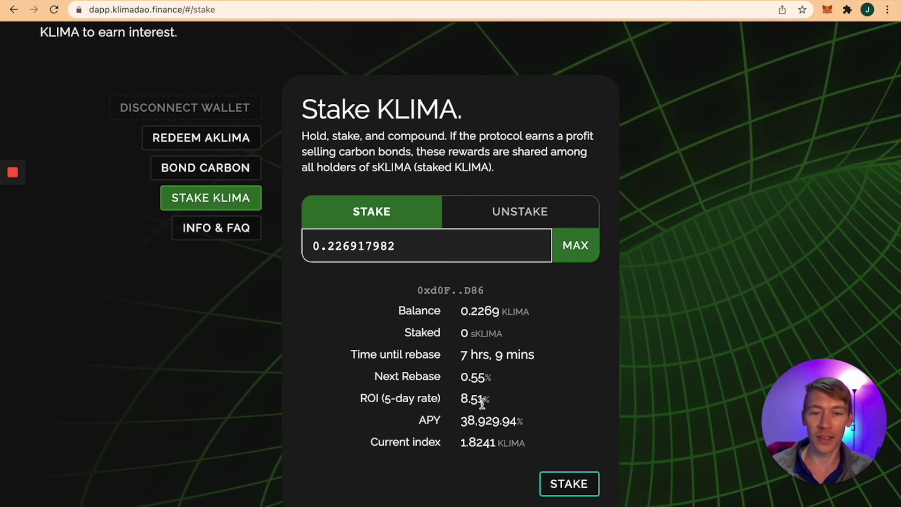
Step: Stake the 0.2269 KLIMA and confirm the transaction in the wallet
{"action": "left_click", "coordinate": [557, 490]}
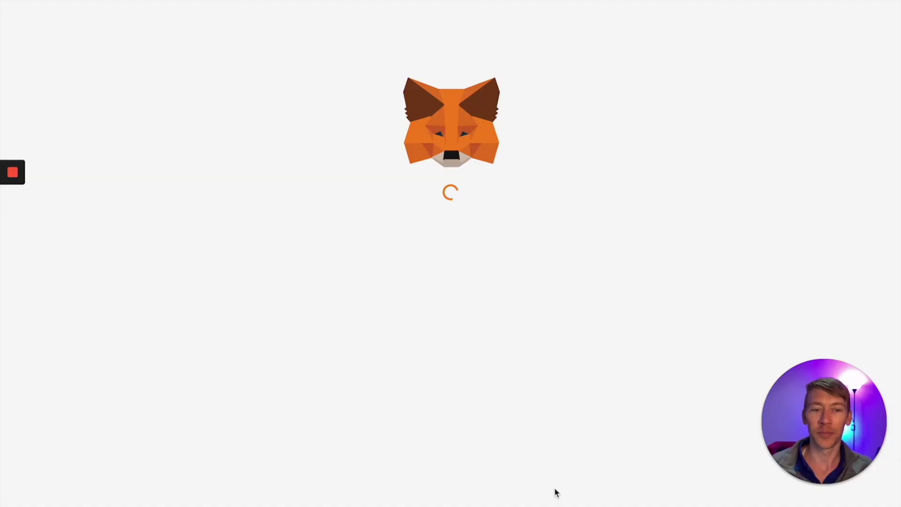
{"action": "left_click", "coordinate": [534, 413]}
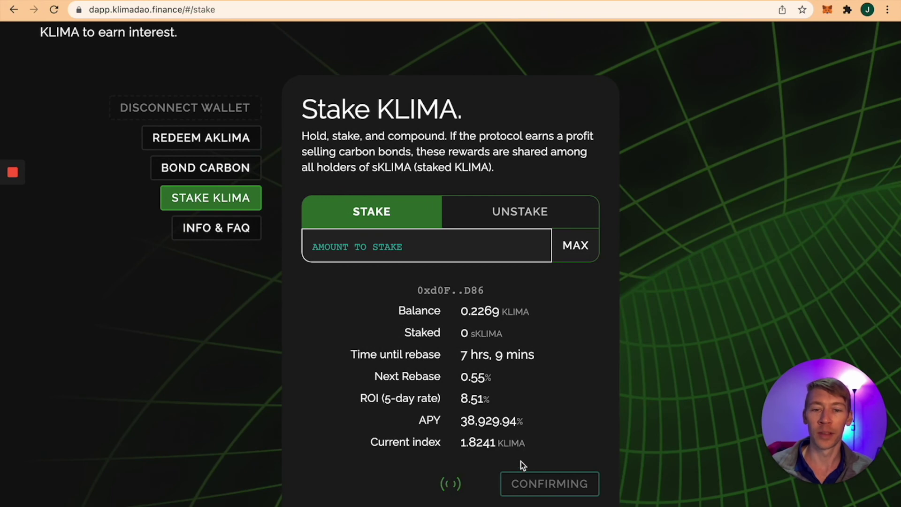
{"action": "scroll", "coordinate": [502, 460], "scroll_direction": "up", "scroll_amount": 3}
Step: Speed up the pending stake transaction with a 55 gwei gas price
{"action": "left_click", "coordinate": [827, 10]}
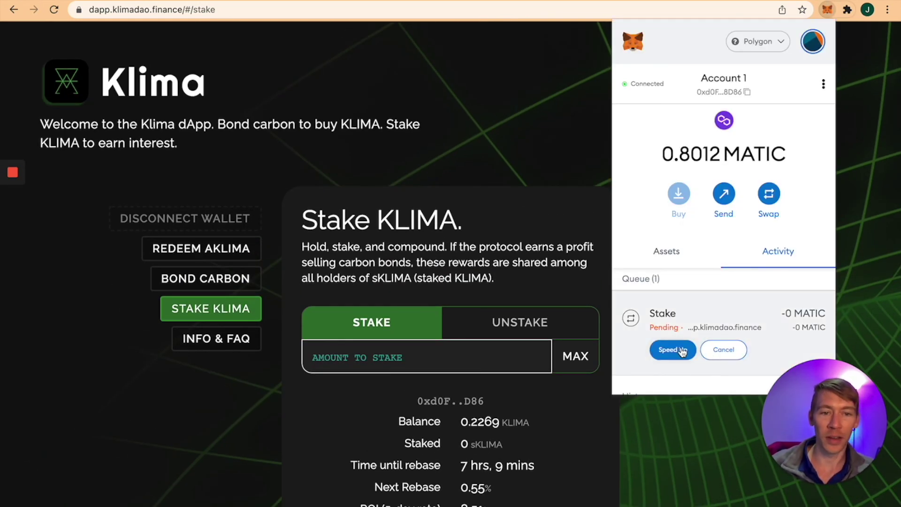
{"action": "left_click", "coordinate": [680, 350]}
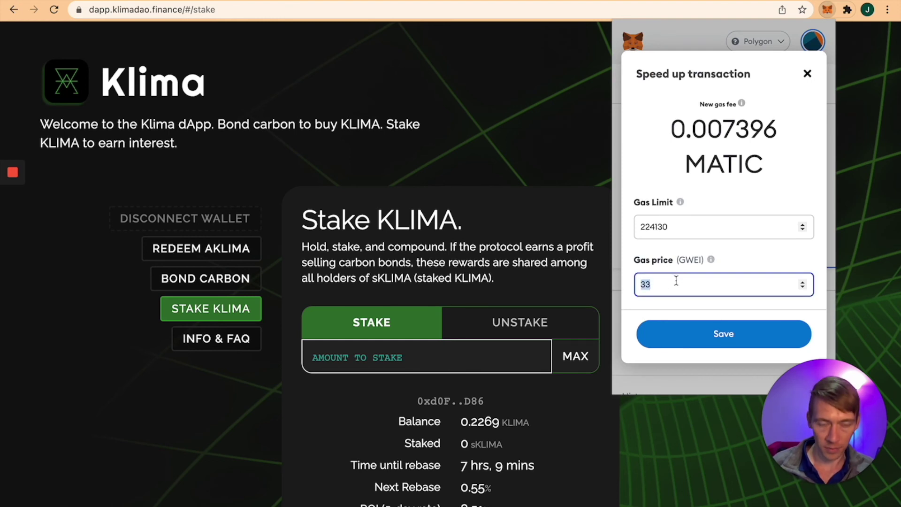
{"action": "type", "text": "55"}
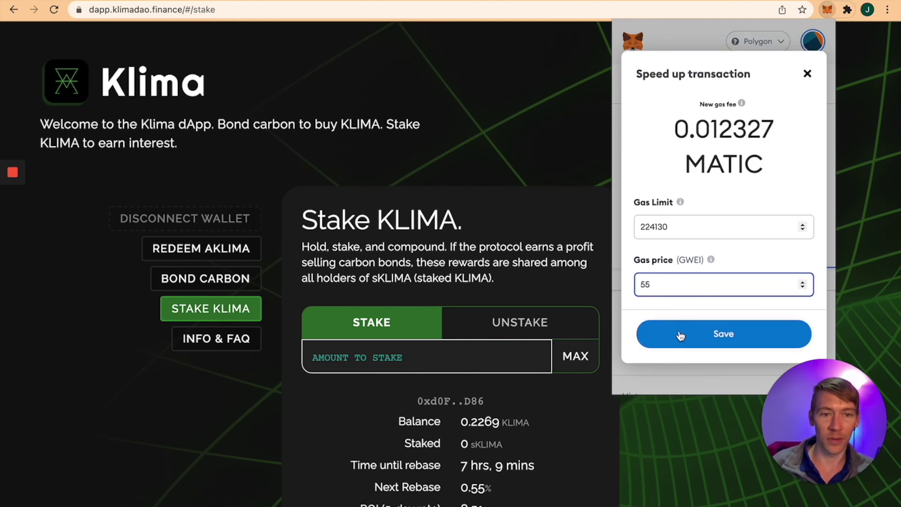
{"action": "left_click", "coordinate": [679, 333]}
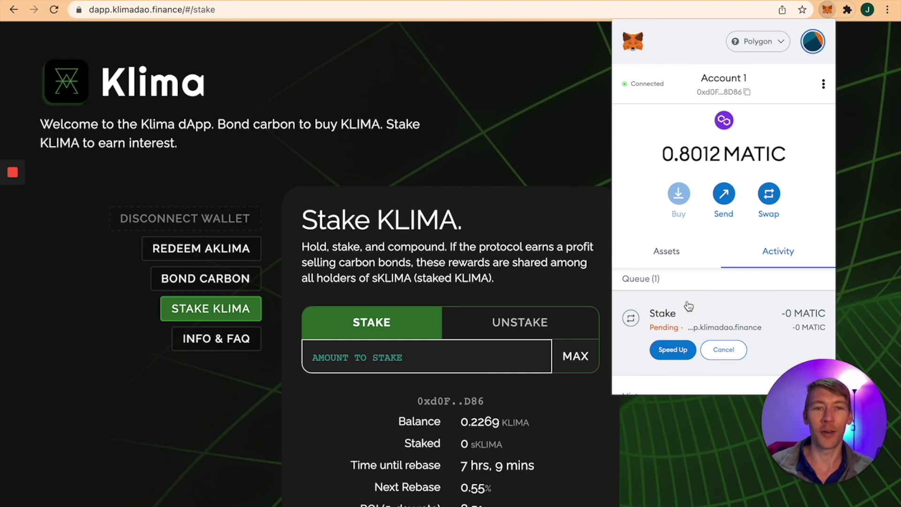
Step: Review the wallet's token assets after the stake completes
{"action": "scroll", "coordinate": [686, 305], "scroll_direction": "down", "scroll_amount": 1}
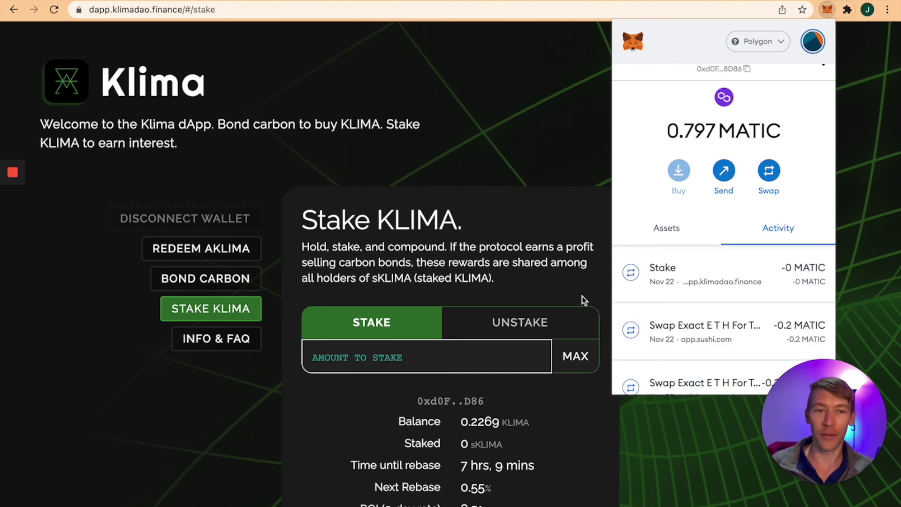
{"action": "scroll", "coordinate": [519, 332], "scroll_direction": "down", "scroll_amount": 1}
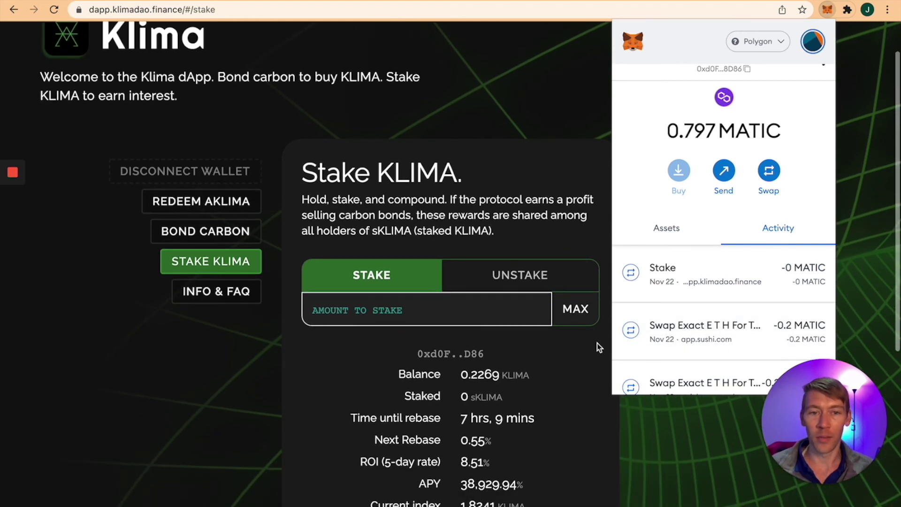
{"action": "left_click", "coordinate": [666, 228]}
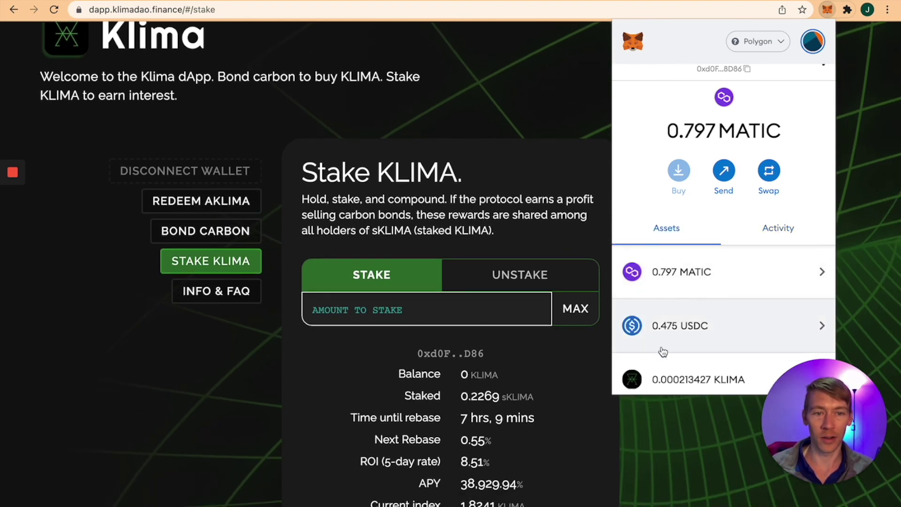
{"action": "scroll", "coordinate": [583, 372], "scroll_direction": "down", "scroll_amount": 1}
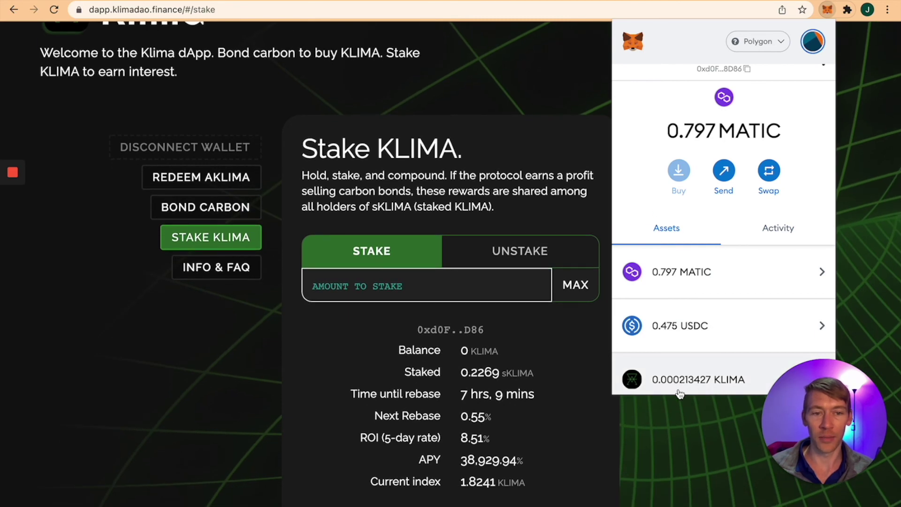
{"action": "scroll", "coordinate": [675, 385], "scroll_direction": "down", "scroll_amount": 3}
{"action": "left_click", "coordinate": [600, 405]}
Step: Highlight the staked 0.2269 sKLIMA amount on the Klima stake page
{"action": "scroll", "coordinate": [563, 356], "scroll_direction": "down", "scroll_amount": 5}
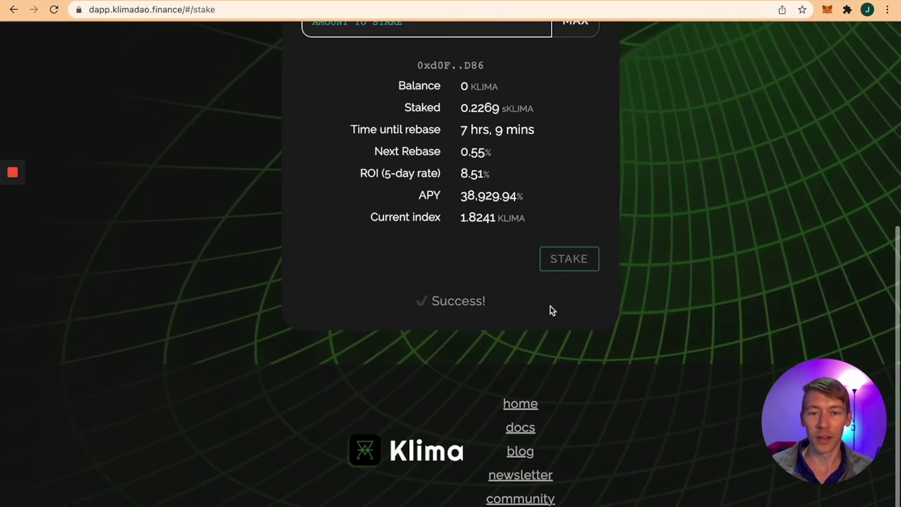
{"action": "scroll", "coordinate": [567, 322], "scroll_direction": "up", "scroll_amount": 10}
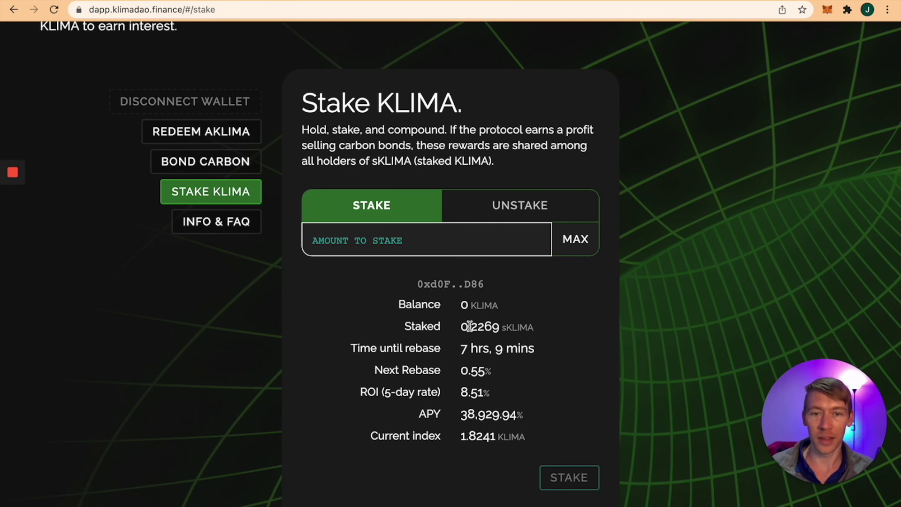
{"action": "left_click_drag", "start_coordinate": [470, 326], "coordinate": [517, 330]}
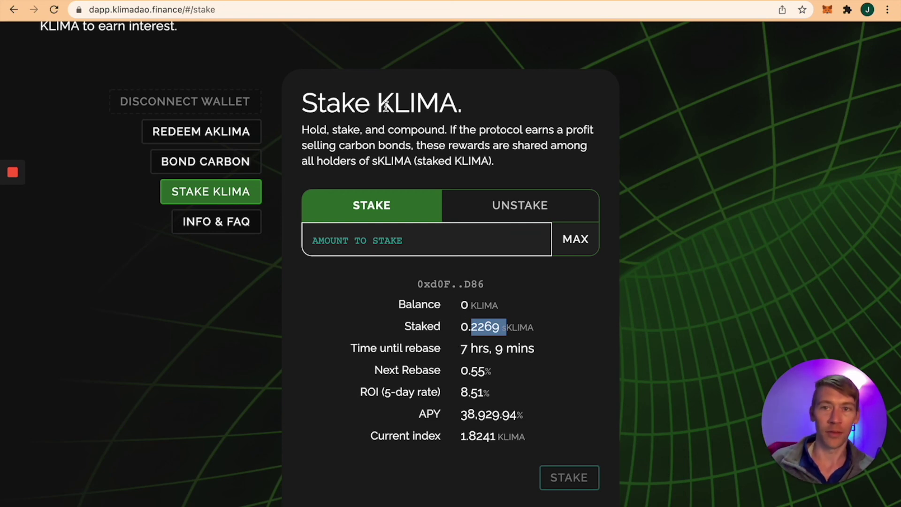
{"action": "mouse_move", "coordinate": [228, 20]}
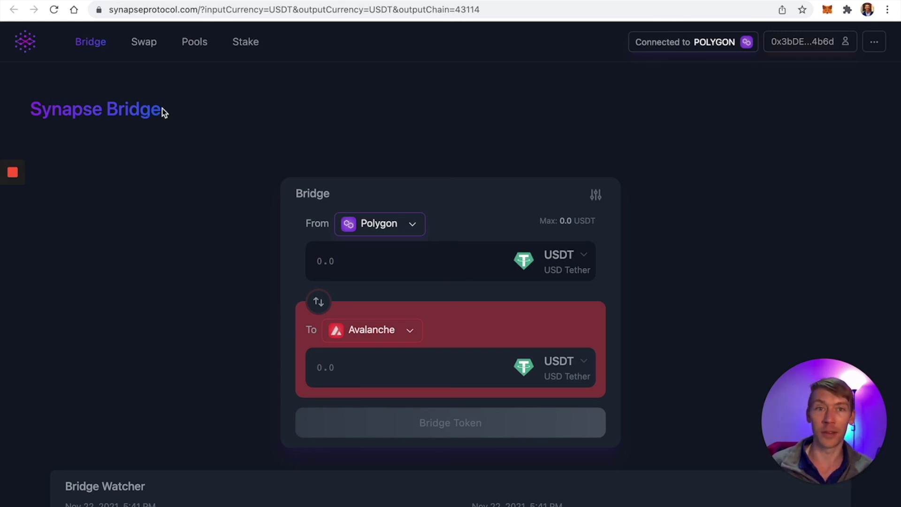
Step: Return to QuickSwap and dismiss its Transaction Submitted notice
{"action": "left_click", "coordinate": [746, 2]}
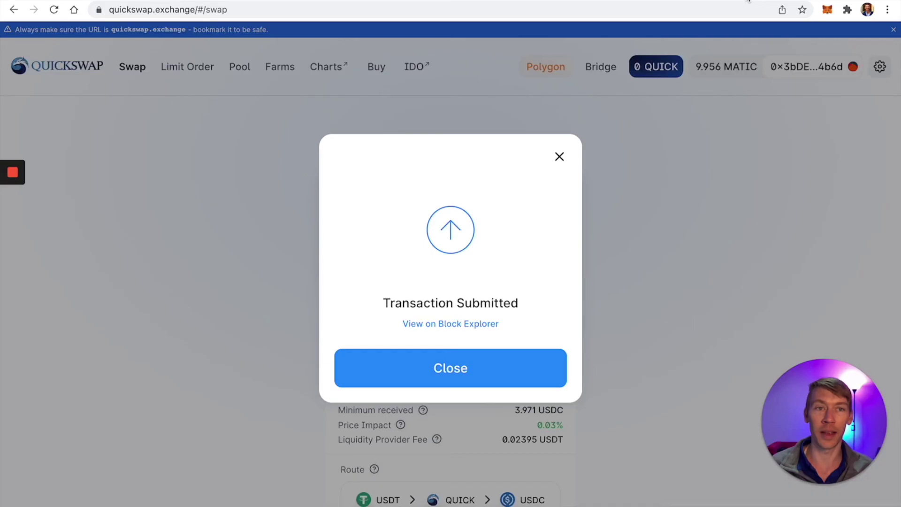
{"action": "left_click", "coordinate": [560, 156]}
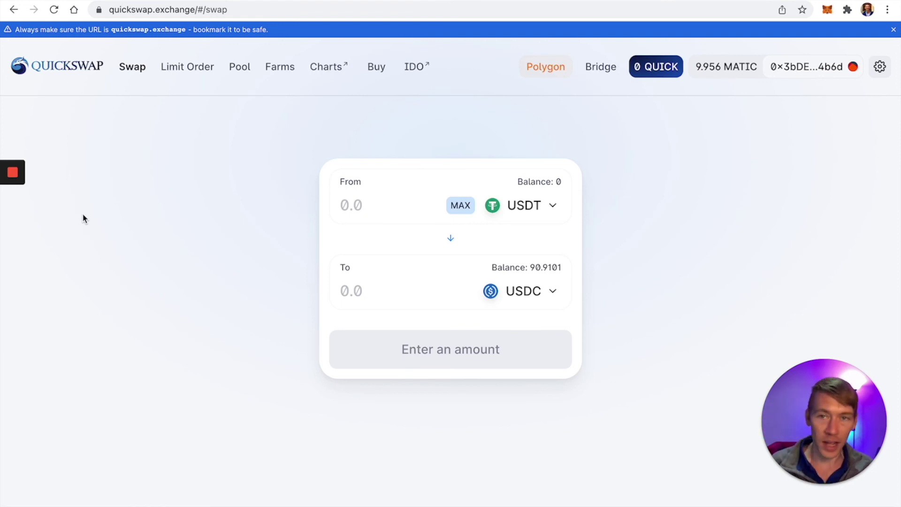
{"action": "mouse_move", "coordinate": [14, 184]}
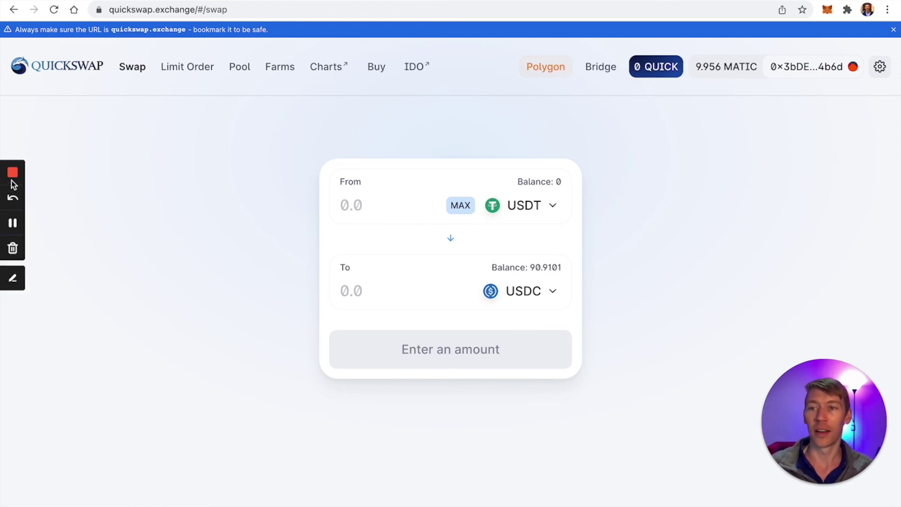